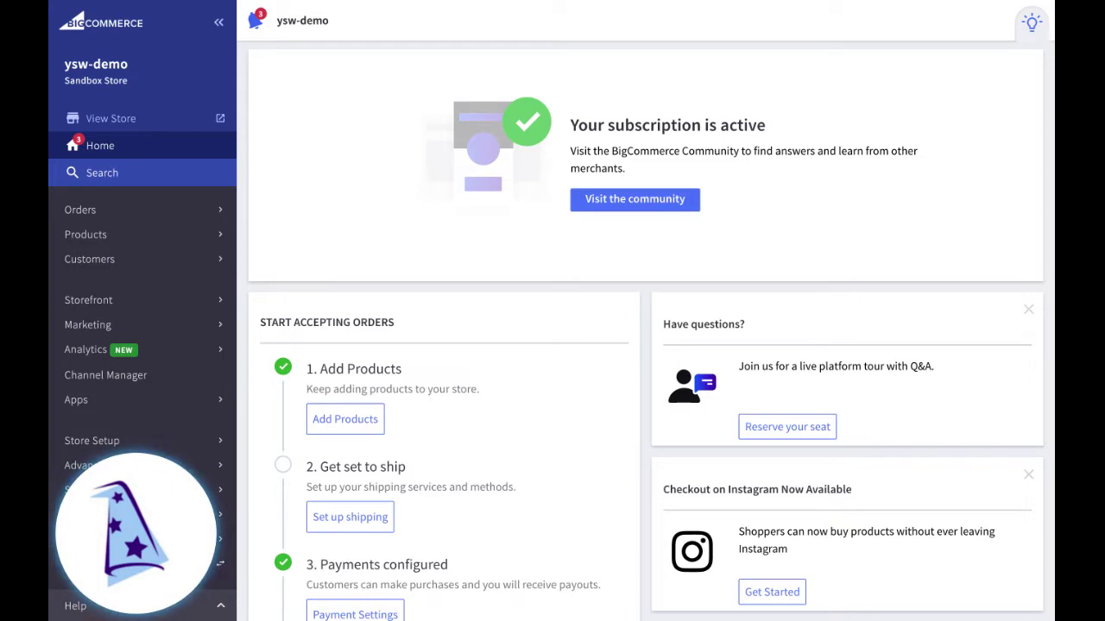
# Step: Open the store's coupon codes under Marketing and start creating a new coupon code
pyautogui.click(181, 324)
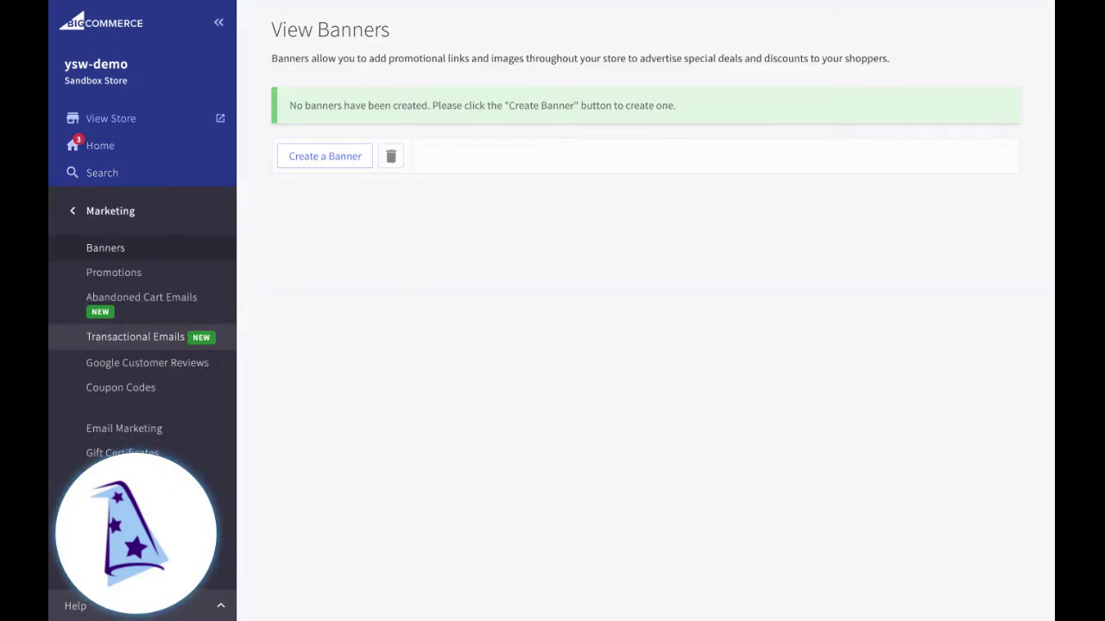
pyautogui.click(146, 390)
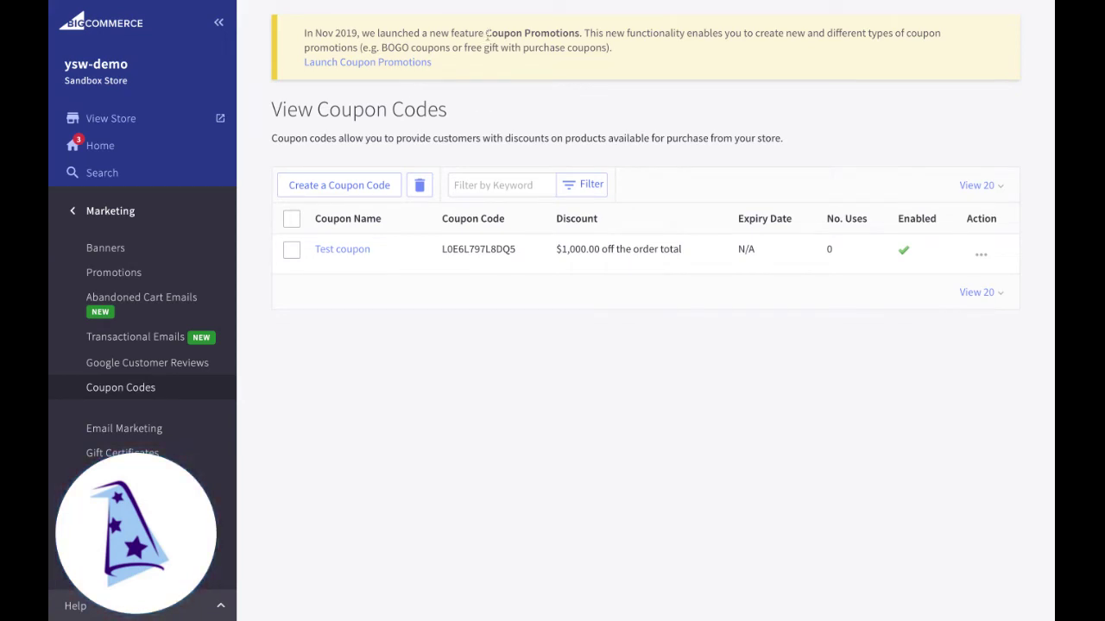
pyautogui.moveTo(485, 35); pyautogui.dragTo(577, 34)
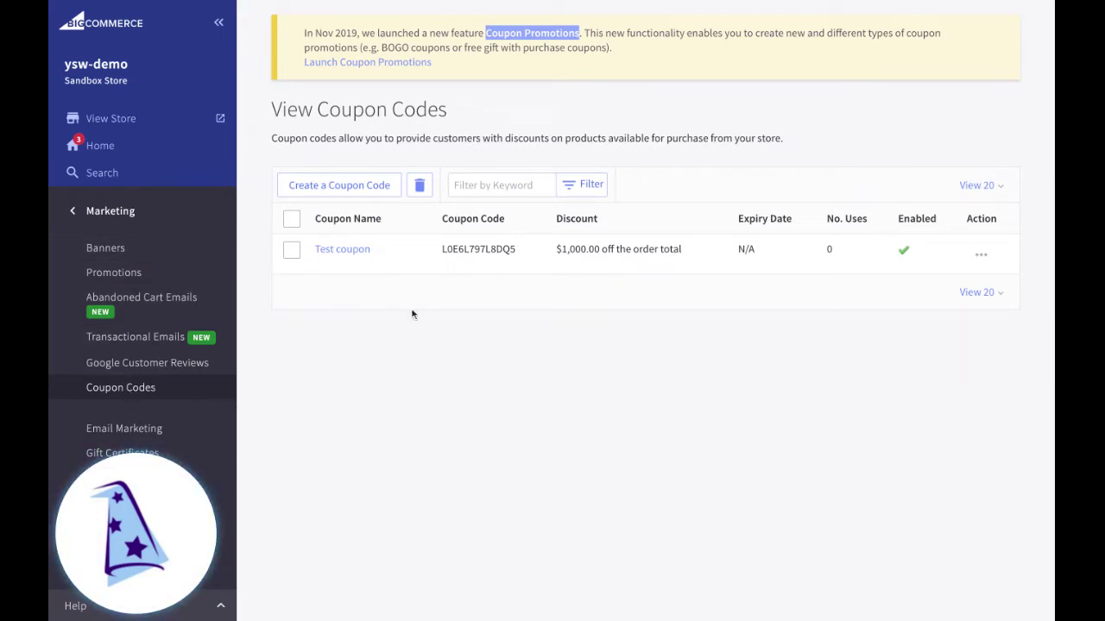
pyautogui.click(369, 185)
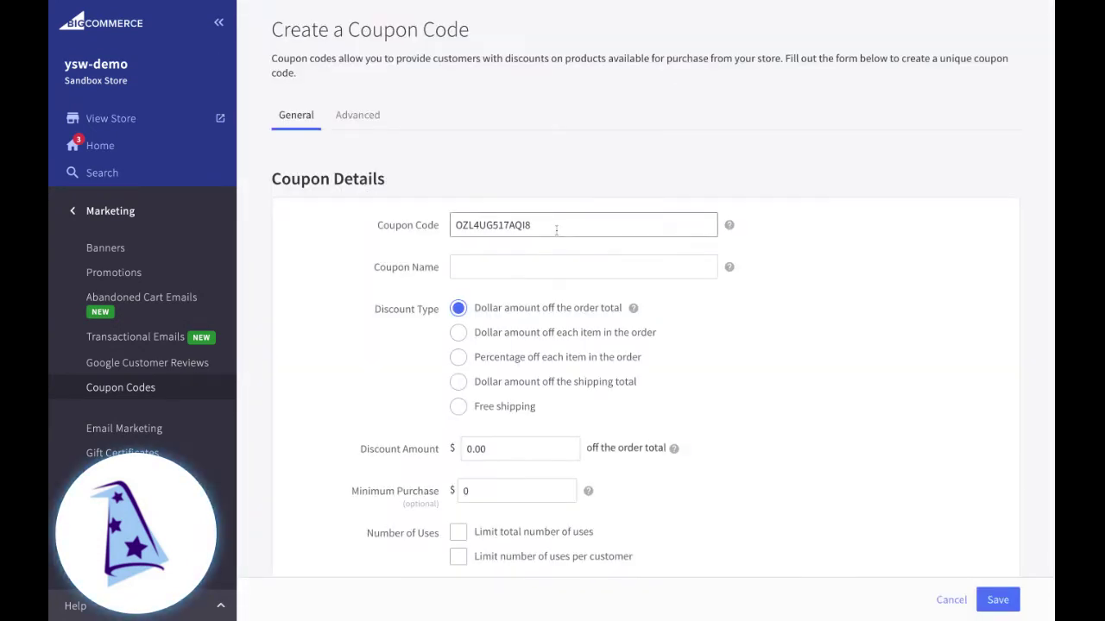
# Step: Replace the generated coupon code with a custom one in capitals, made of a first name followed by COUPON
pyautogui.scroll(-2, 556, 229)
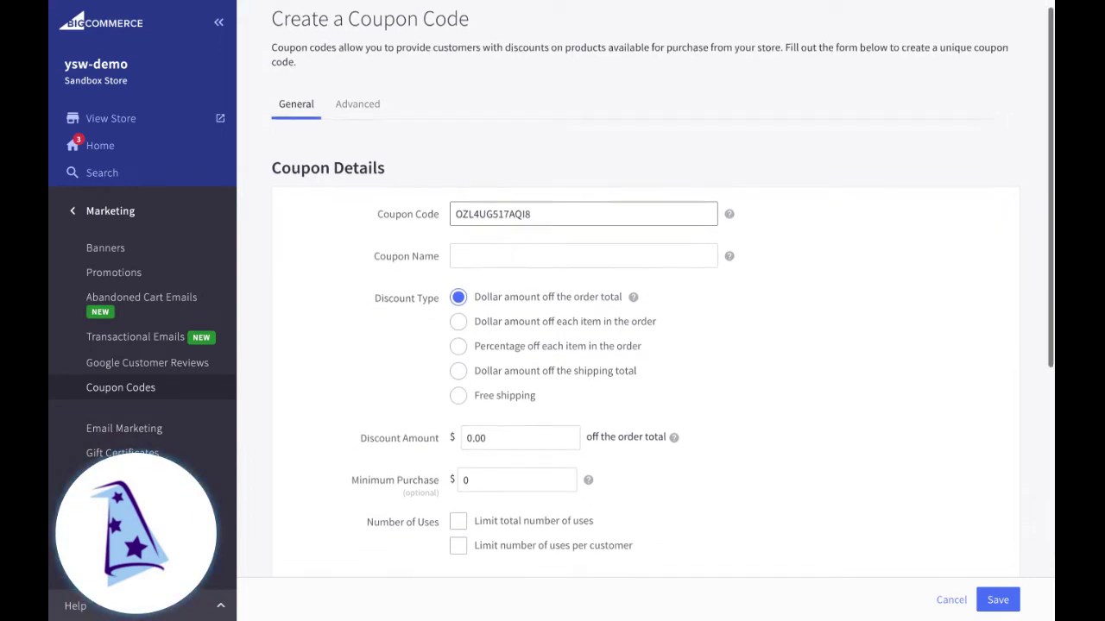
pyautogui.click(559, 150)
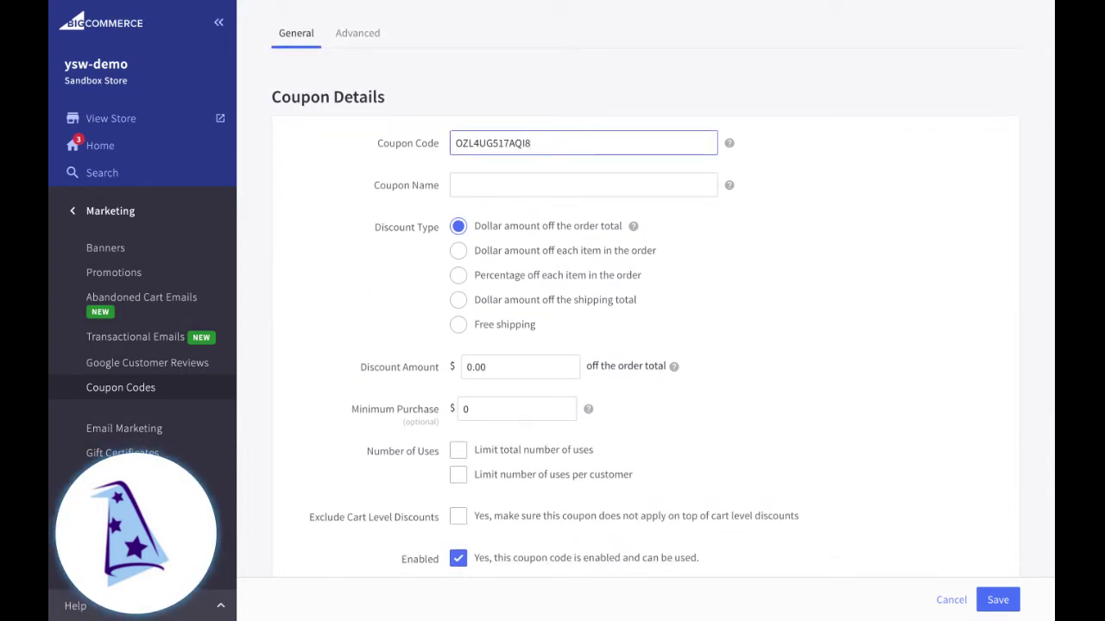
pyautogui.hotkey('ctrl', 'a')
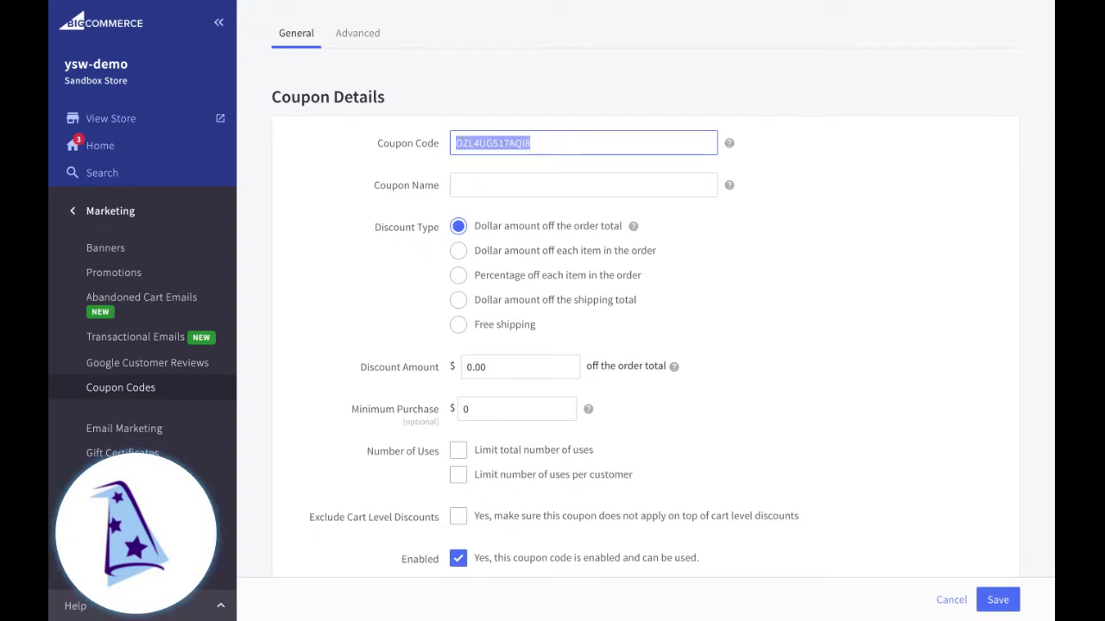
pyautogui.write('SCOTT')
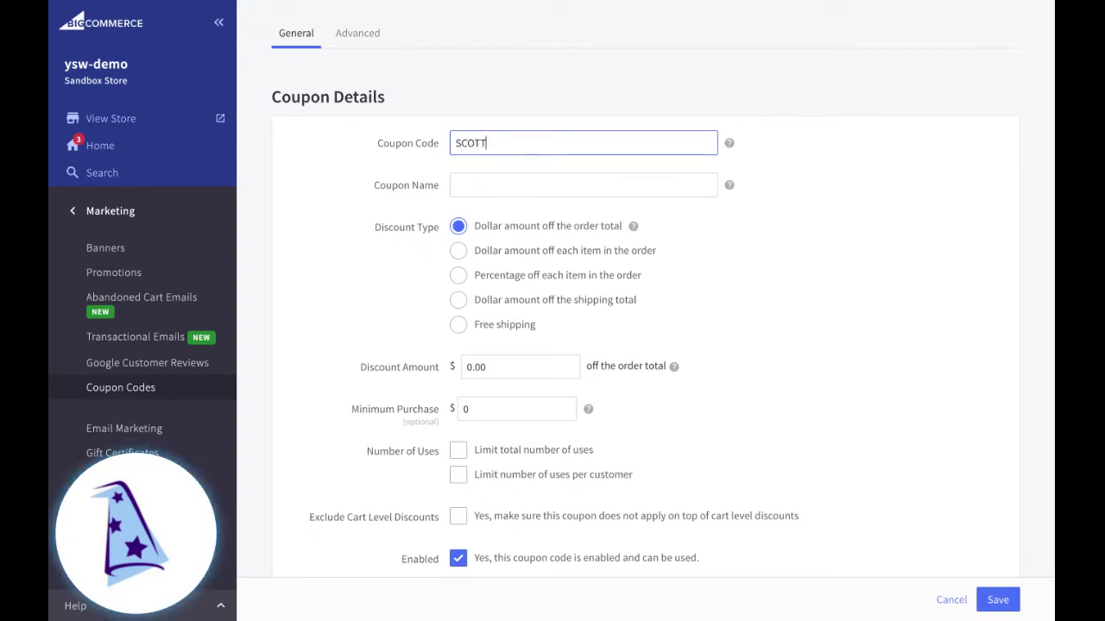
pyautogui.write('COUPON')
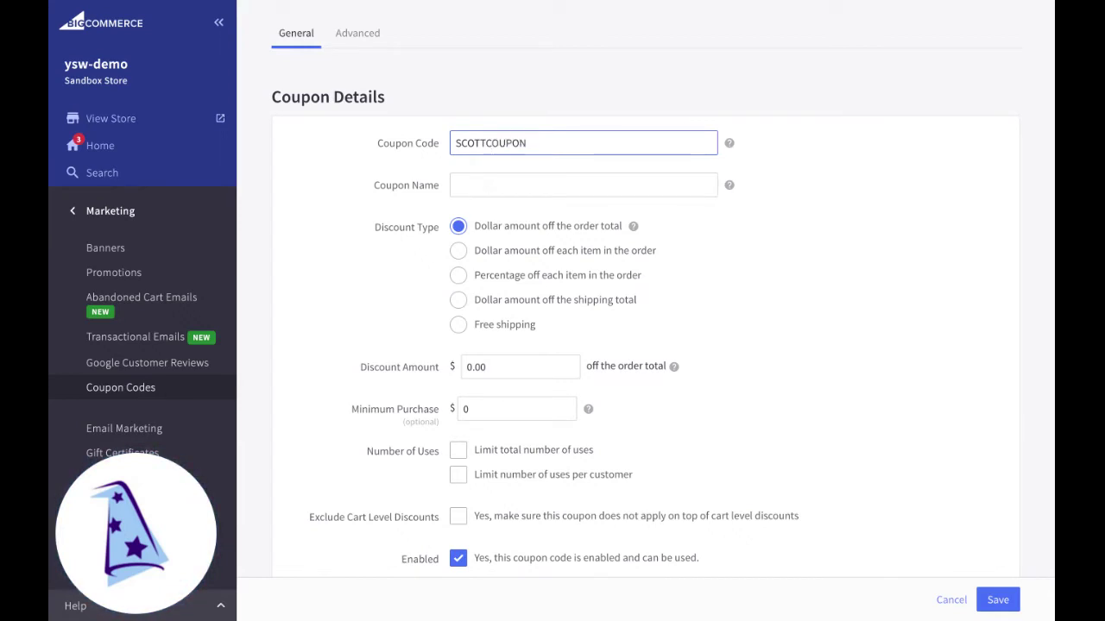
# Step: Fill in the coupon name with the possessive form of the same first name followed by "Coupon"
pyautogui.click(564, 184)
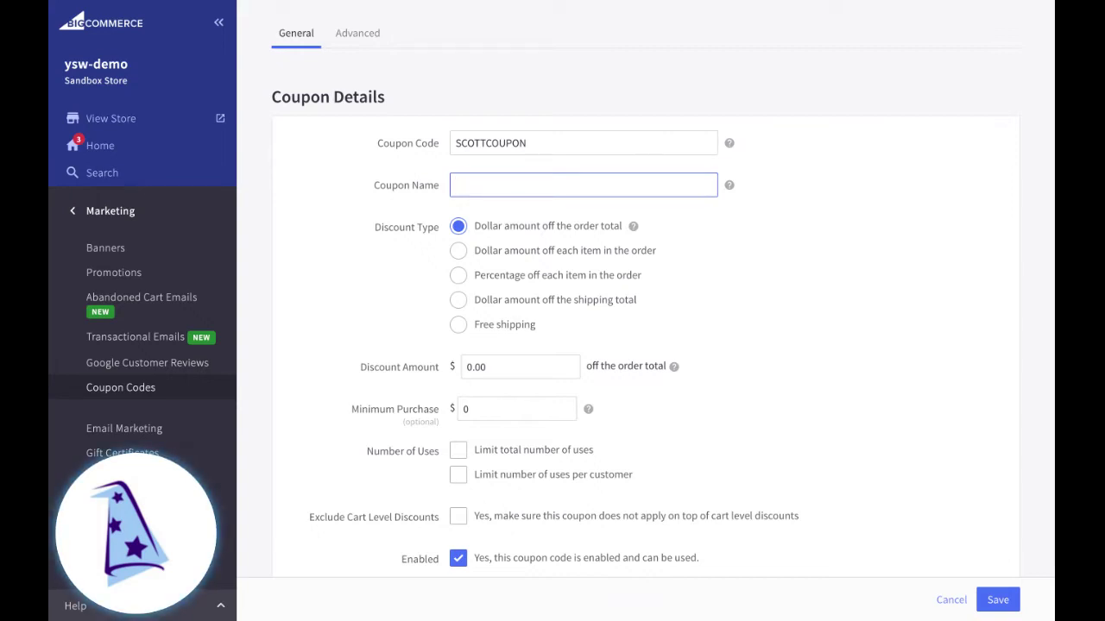
pyautogui.write("Scott'")
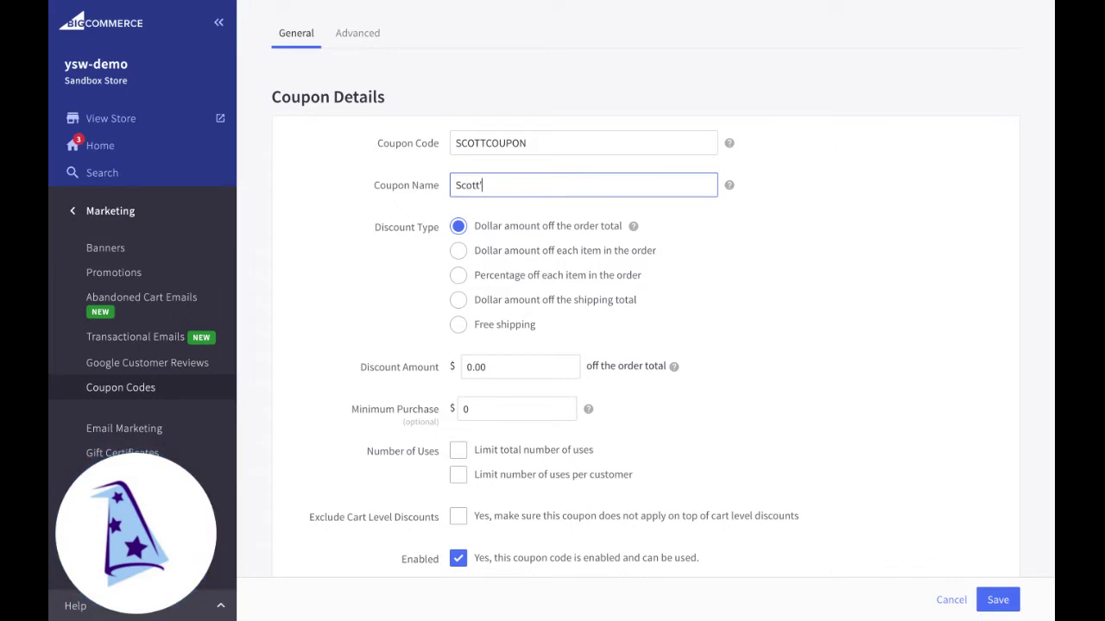
pyautogui.write('s Coupon')
pyautogui.click(764, 256)
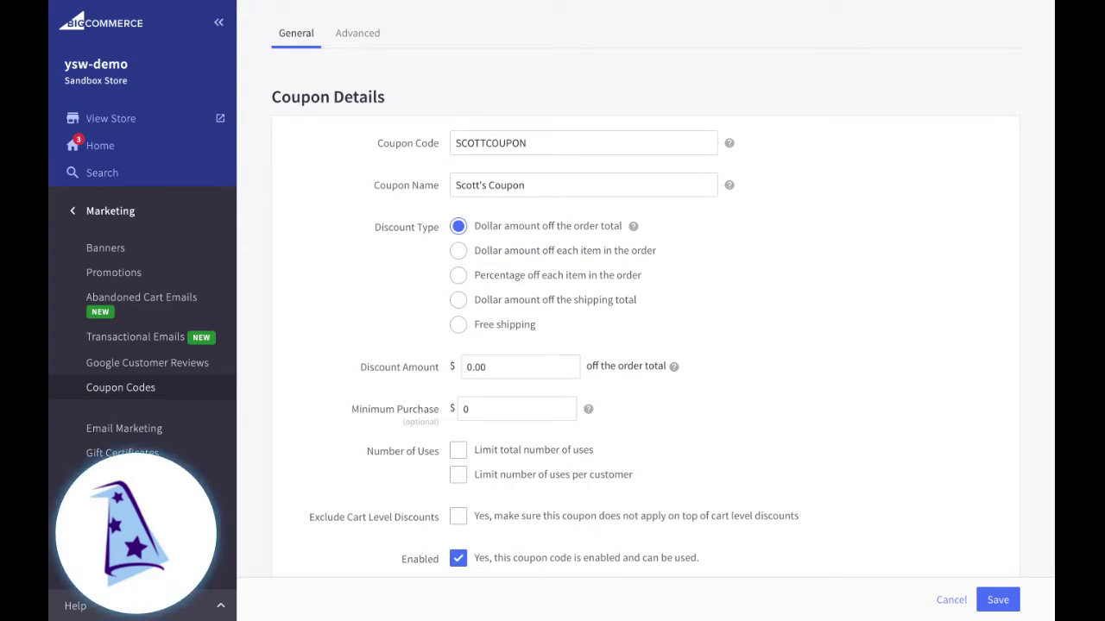
# Step: Try each of the other discount types up to free shipping, and return to a dollar amount off the order total
pyautogui.click(521, 249)
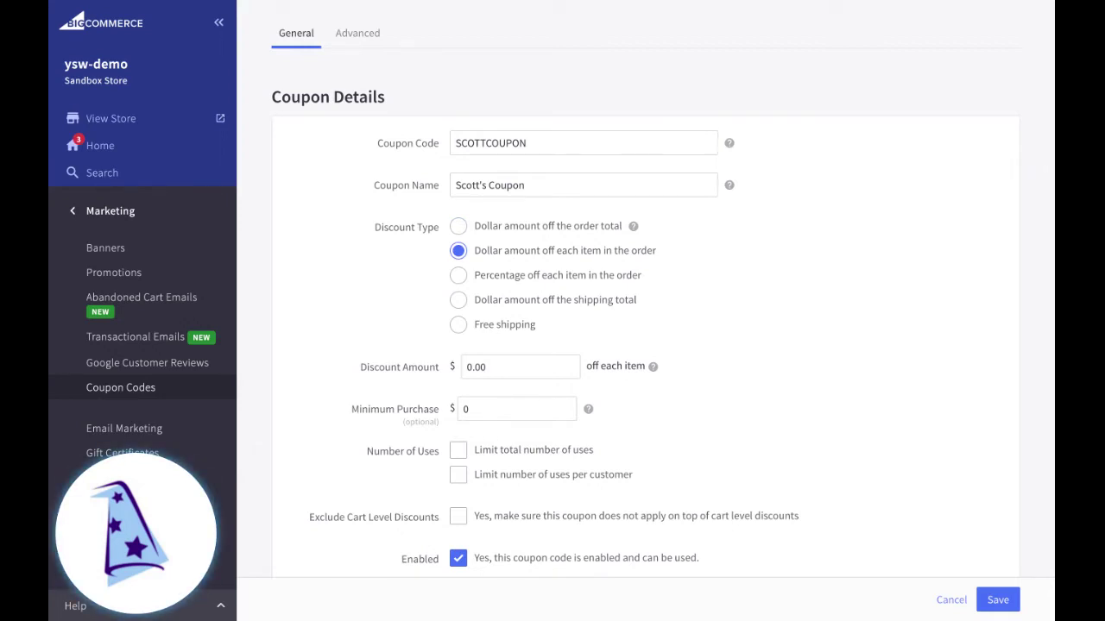
pyautogui.click(521, 278)
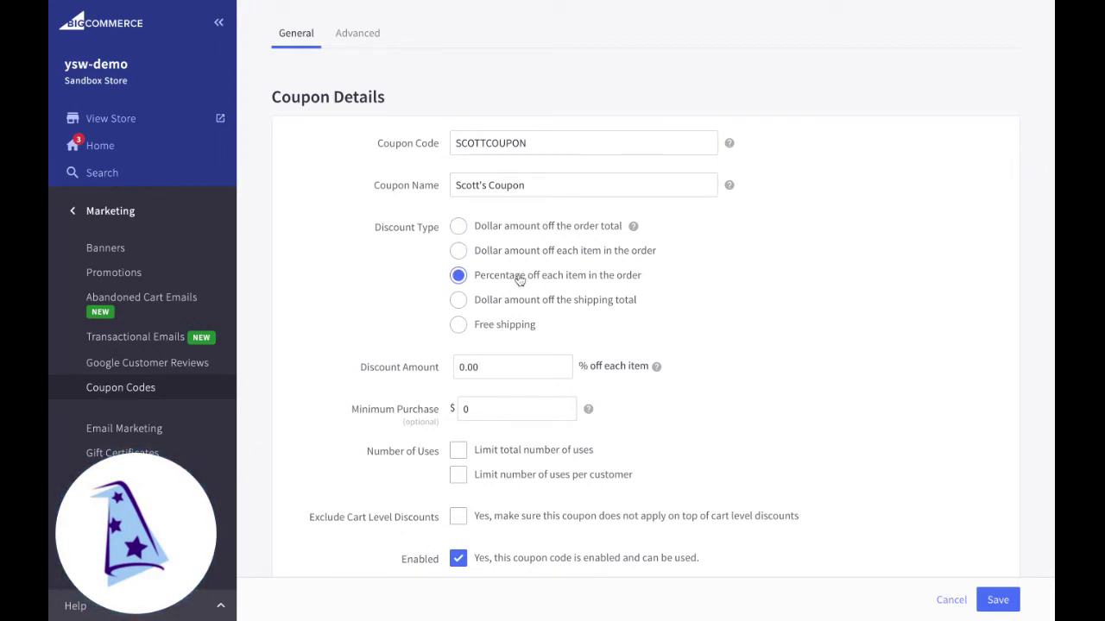
pyautogui.click(518, 301)
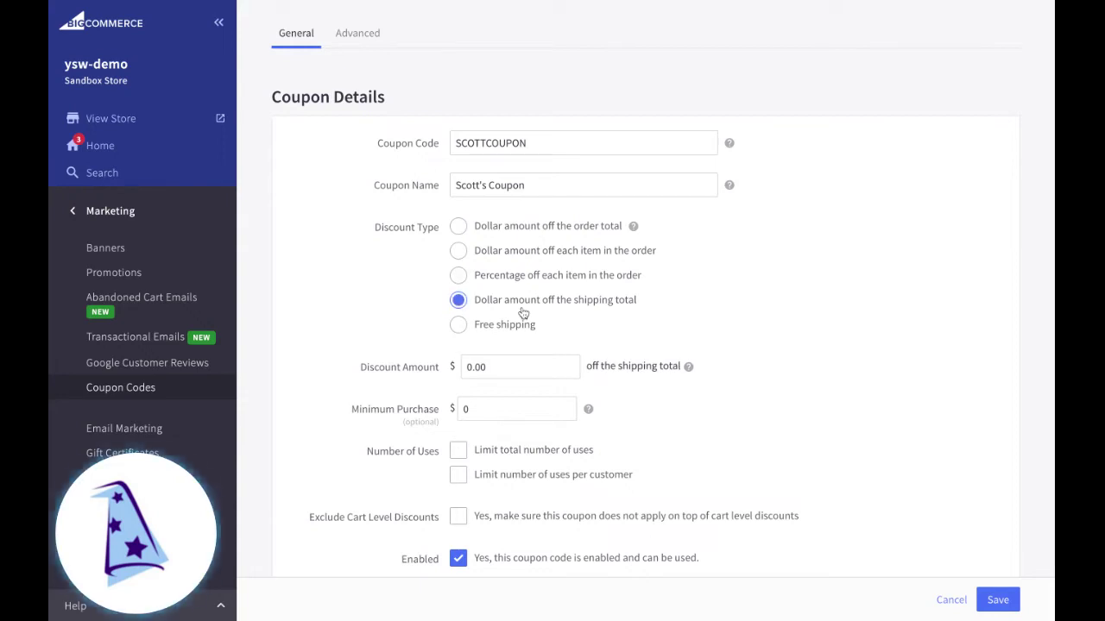
pyautogui.click(517, 325)
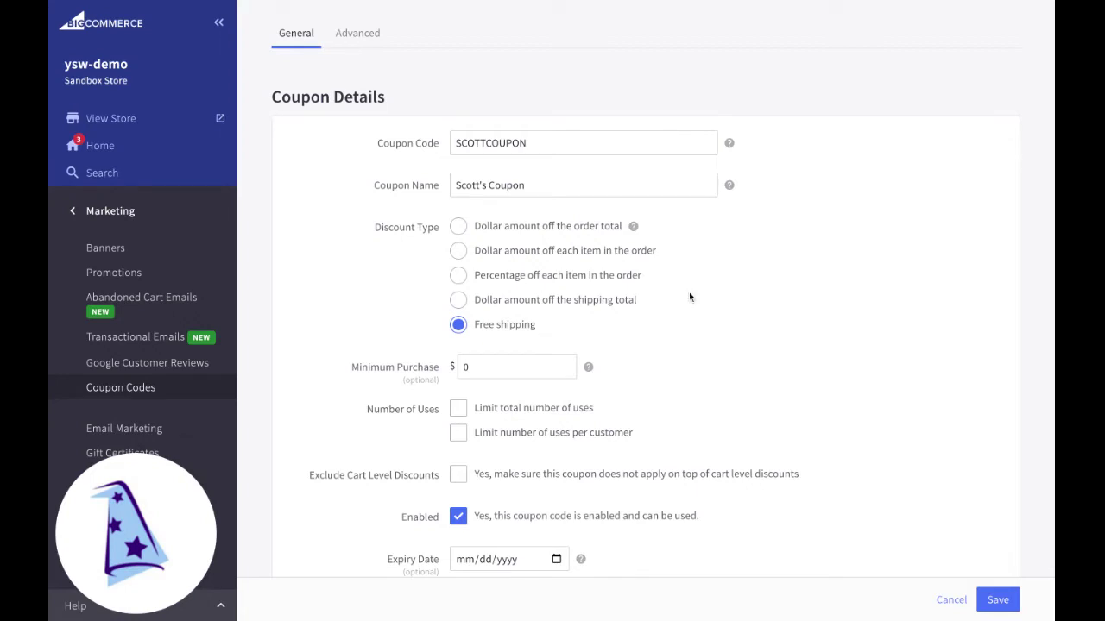
pyautogui.click(572, 227)
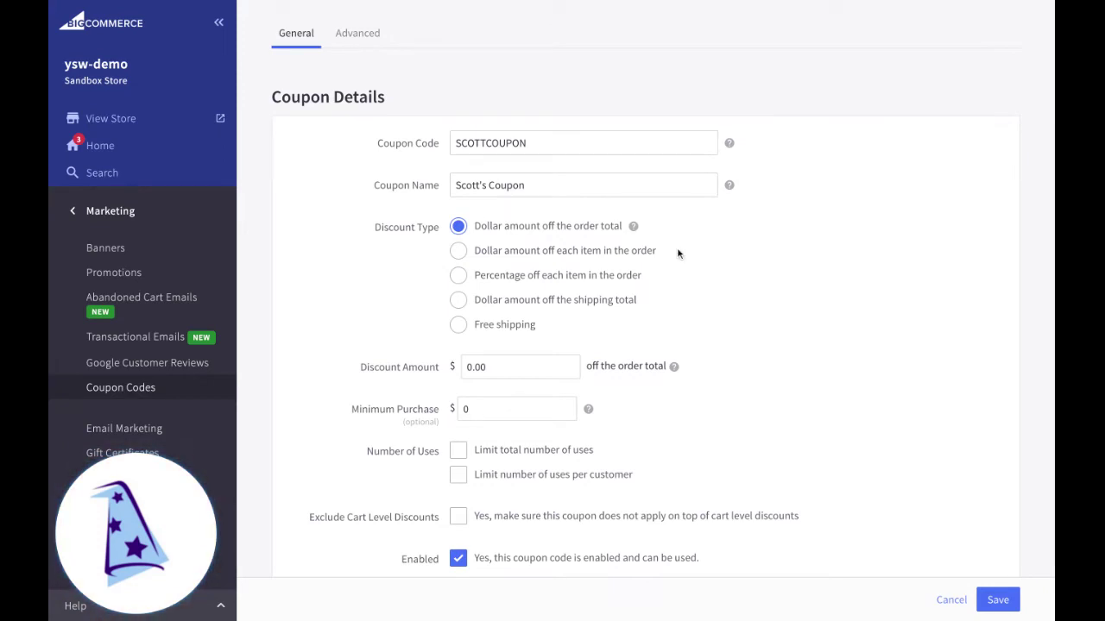
# Step: Set the coupon's discount amount to $5.00 off the order total
pyautogui.scroll(-2, 759, 286)
pyautogui.click(533, 256)
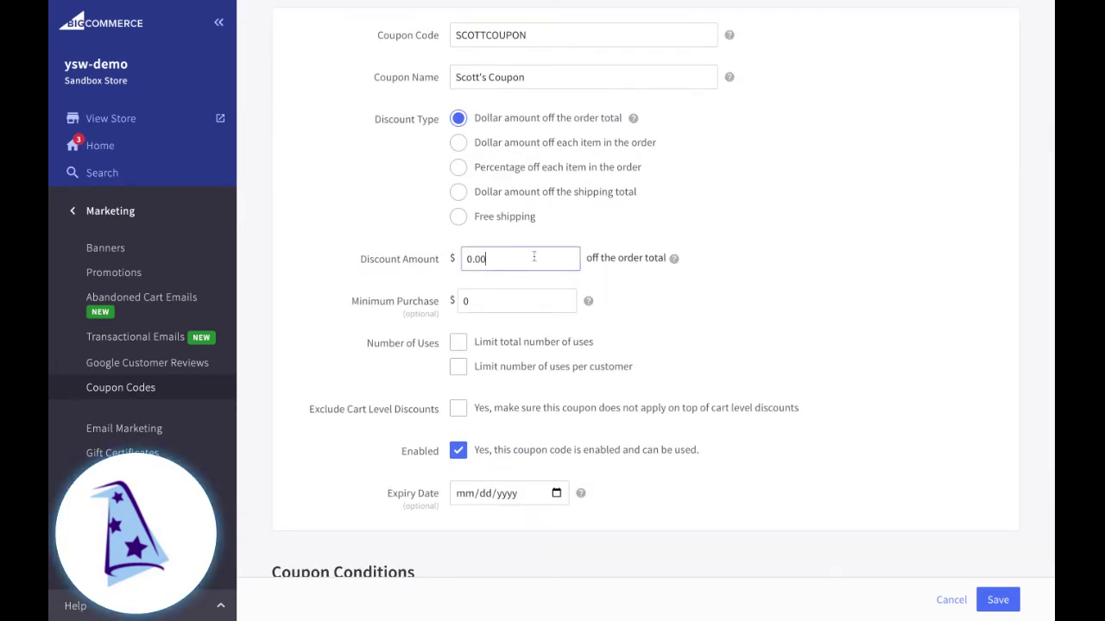
pyautogui.hotkey('ctrl', 'a')
pyautogui.write('5.00')
pyautogui.click(755, 278)
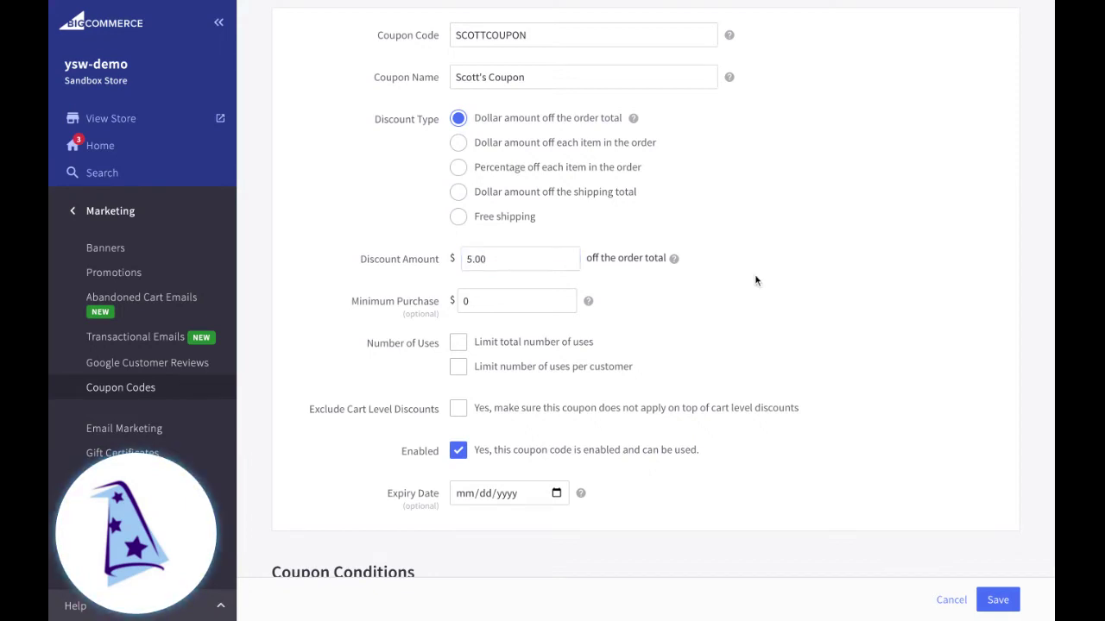
# Step: Set the coupon's minimum purchase to $25.00
pyautogui.scroll(1, 755, 278)
pyautogui.scroll(1, 755, 273)
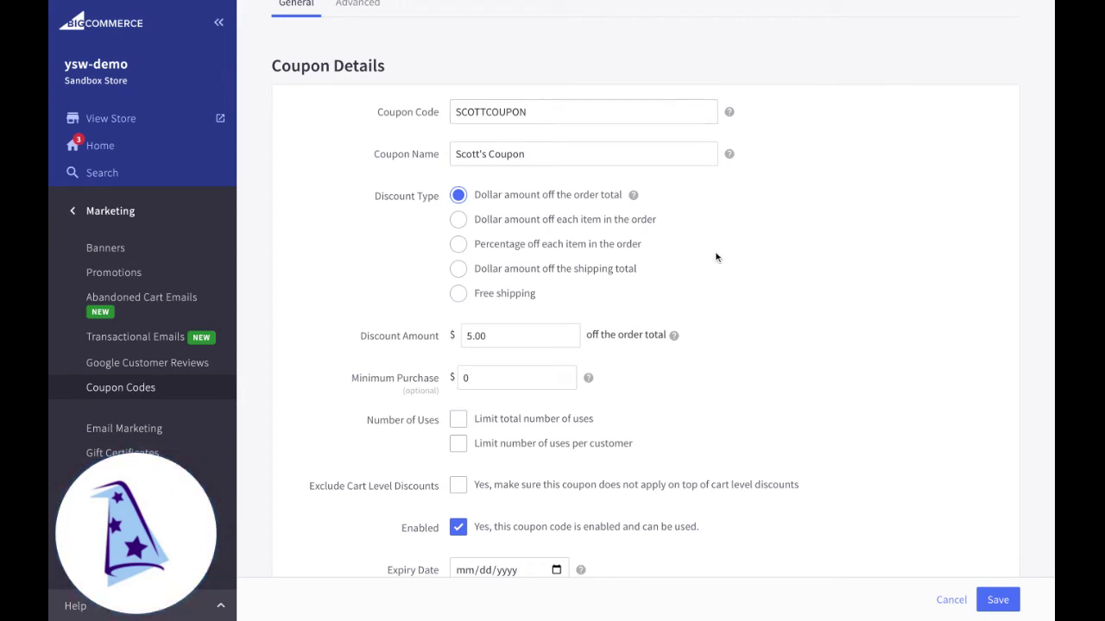
pyautogui.scroll(-1, 716, 257)
pyautogui.scroll(-2, 716, 257)
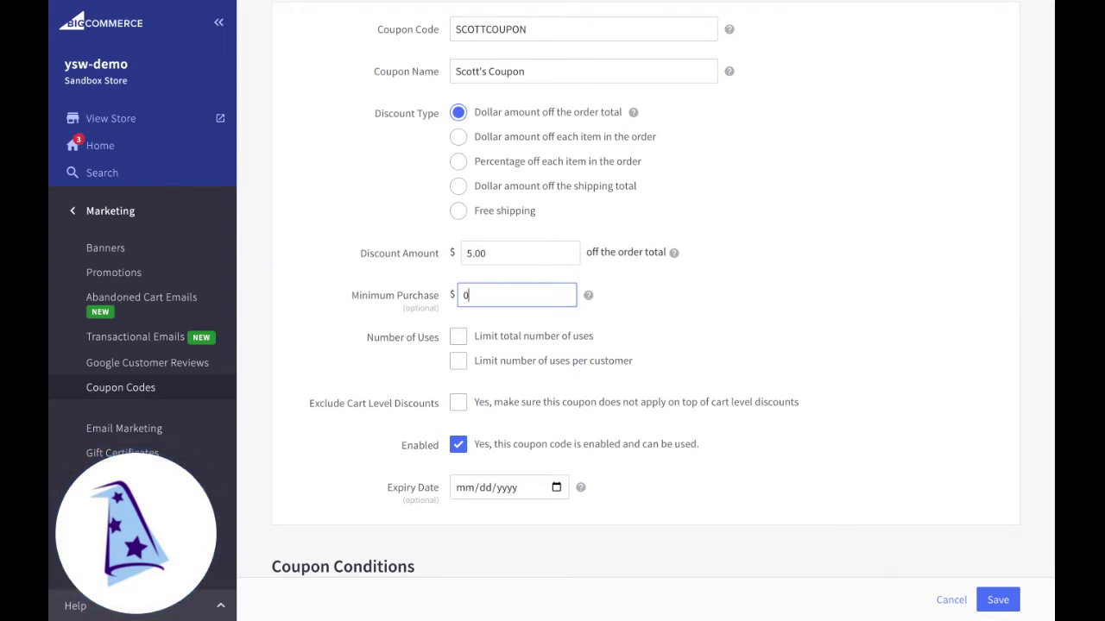
pyautogui.press('BackSpace')
pyautogui.write('2')
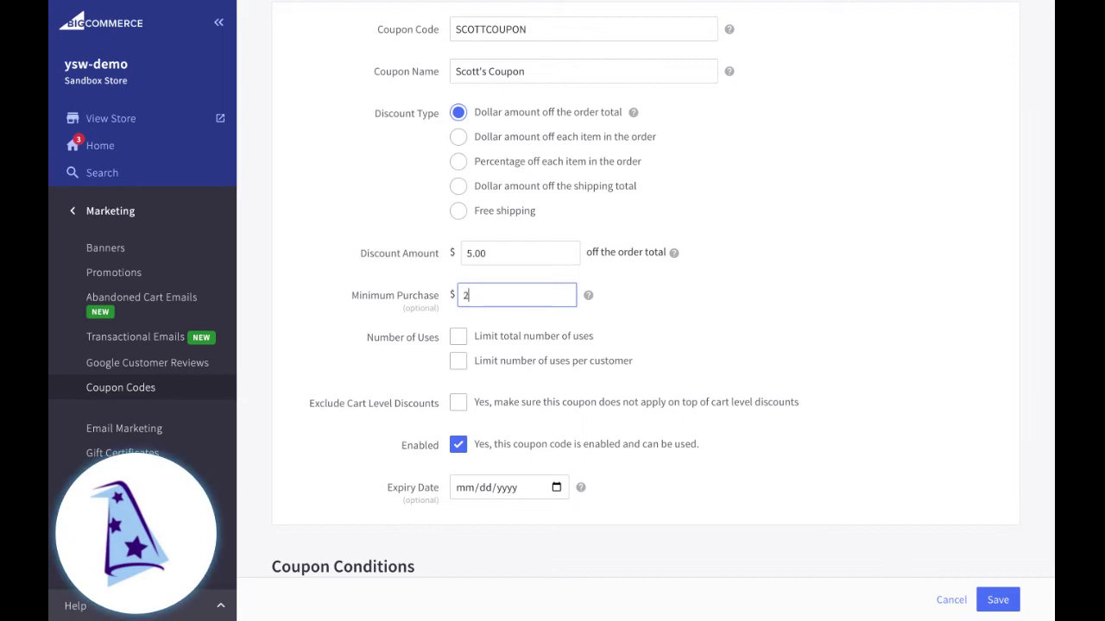
pyautogui.write('5.00')
pyautogui.click(677, 352)
# Step: Try limiting the coupon's total number of uses to 100, and remove that limit again
pyautogui.scroll(-1, 678, 350)
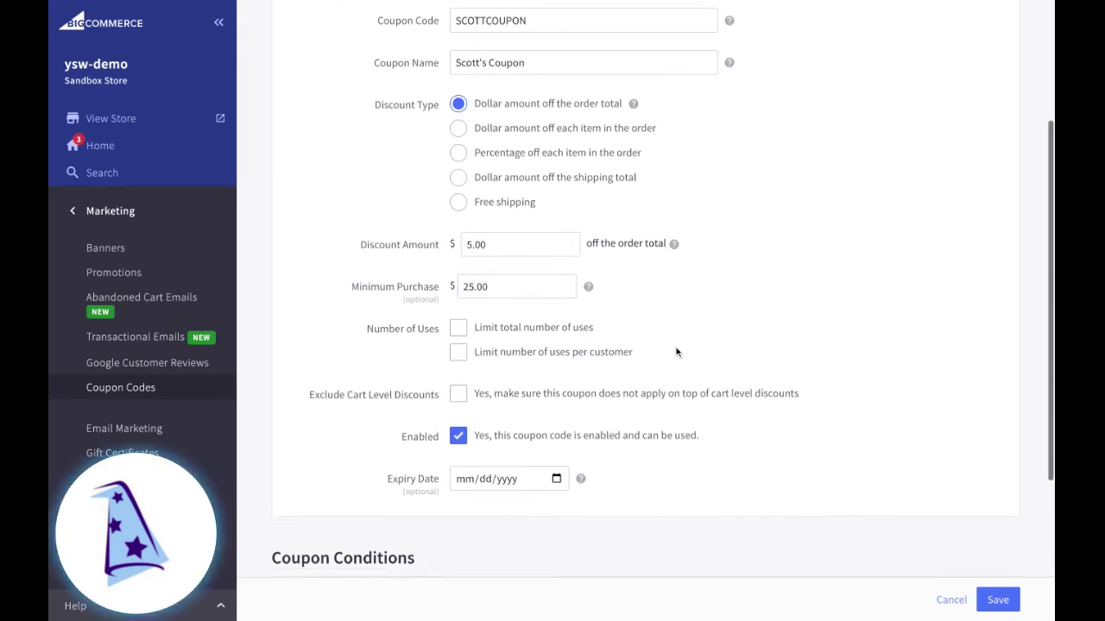
pyautogui.click(545, 319)
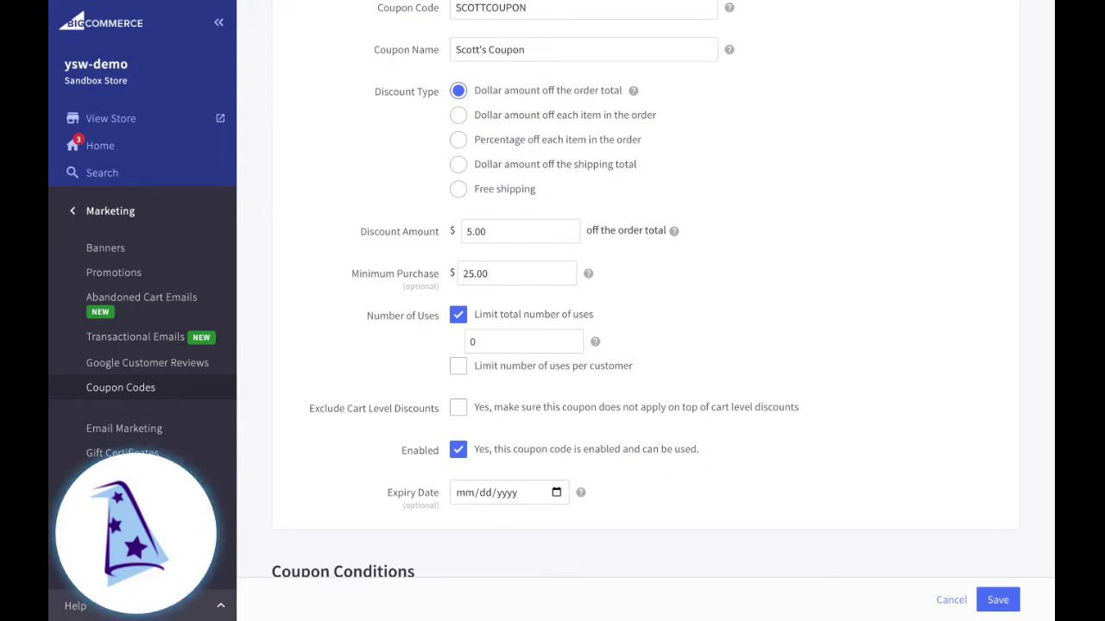
pyautogui.doubleClick(527, 342)
pyautogui.write('100')
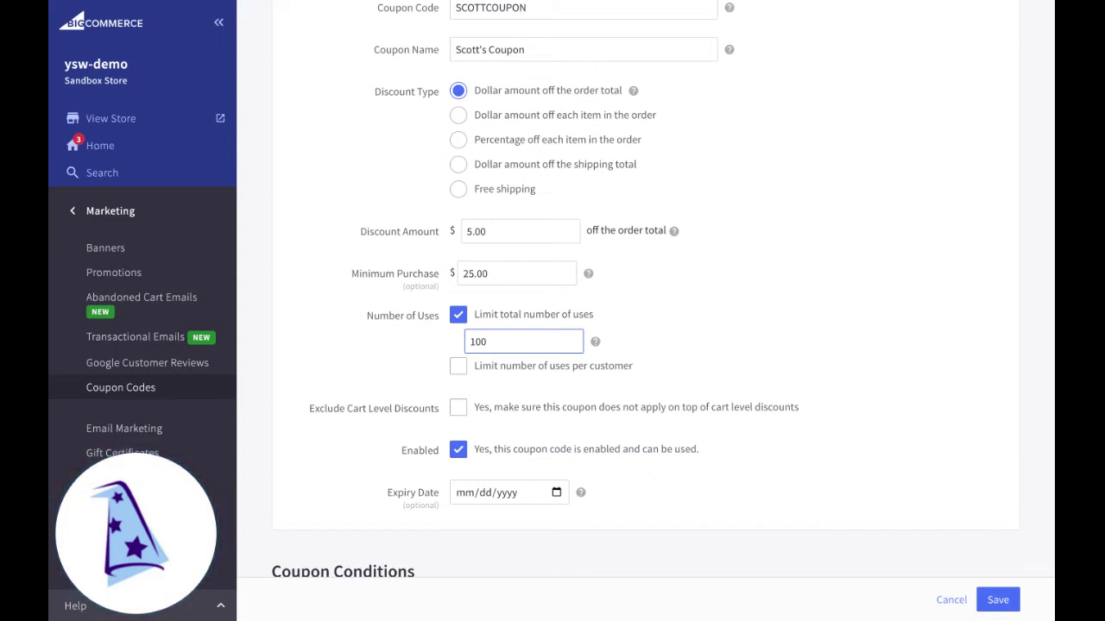
pyautogui.click(458, 316)
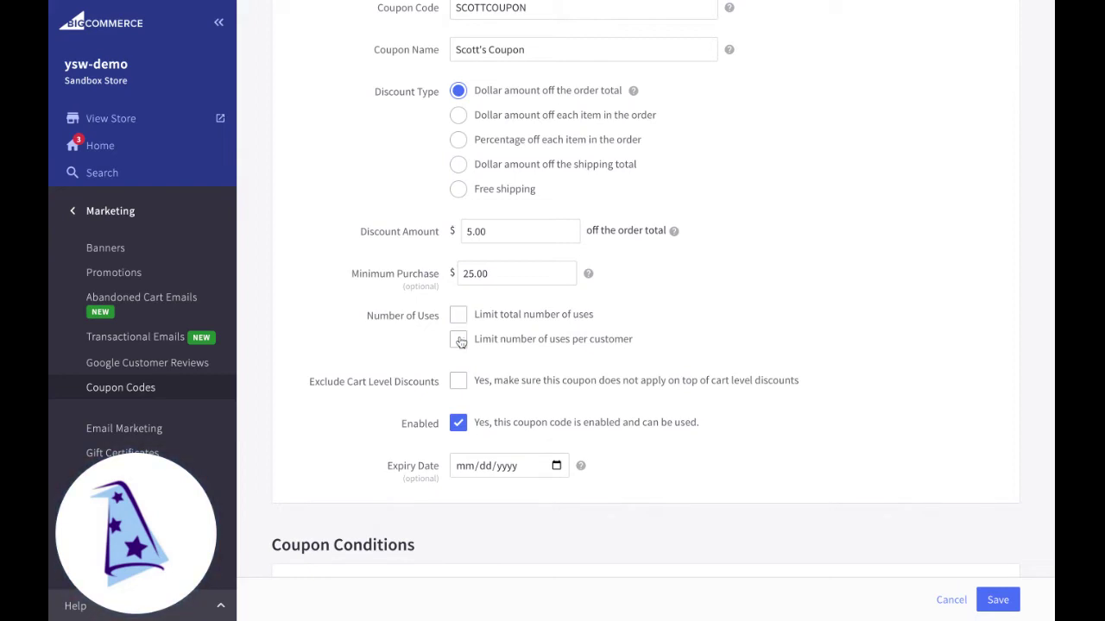
# Step: Try limiting the coupon to 1 use per customer, and remove that limit again
pyautogui.click(458, 340)
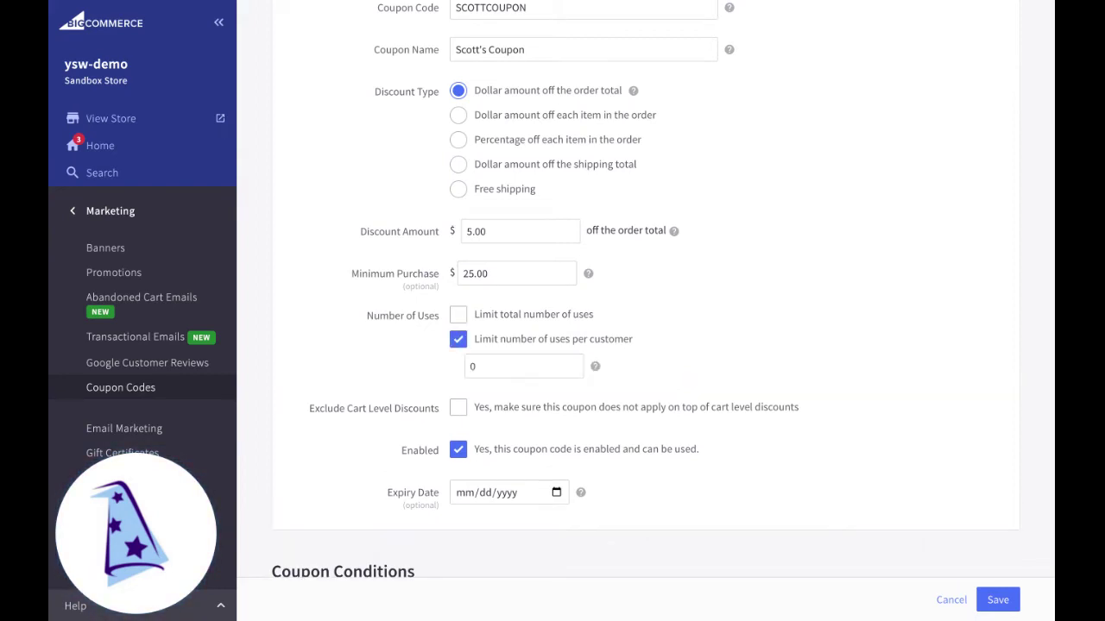
pyautogui.click(497, 366)
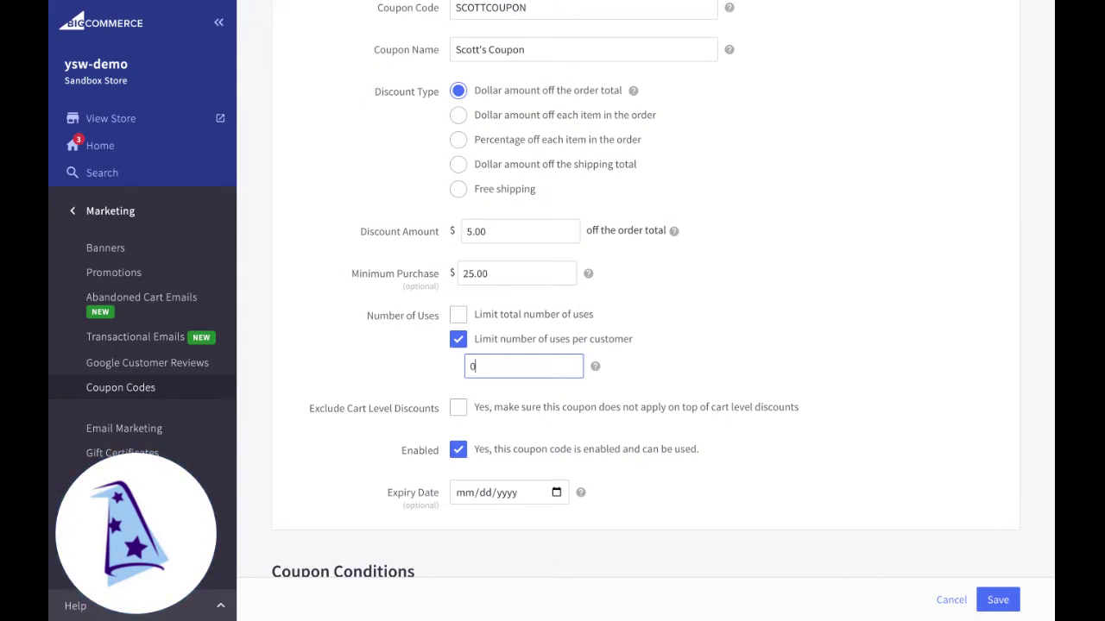
pyautogui.press('BackSpace')
pyautogui.write('1')
pyautogui.click(460, 342)
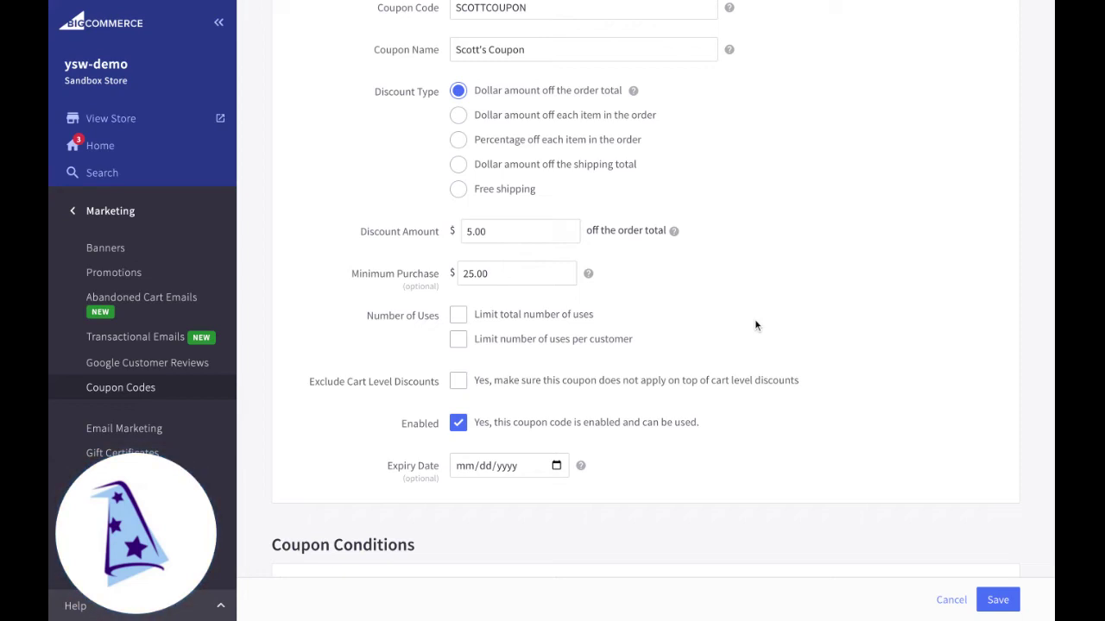
# Step: Exclude cart level discounts from combining with the coupon and set its expiry date to 04/30/2022
pyautogui.scroll(-1, 754, 326)
pyautogui.scroll(-2, 735, 328)
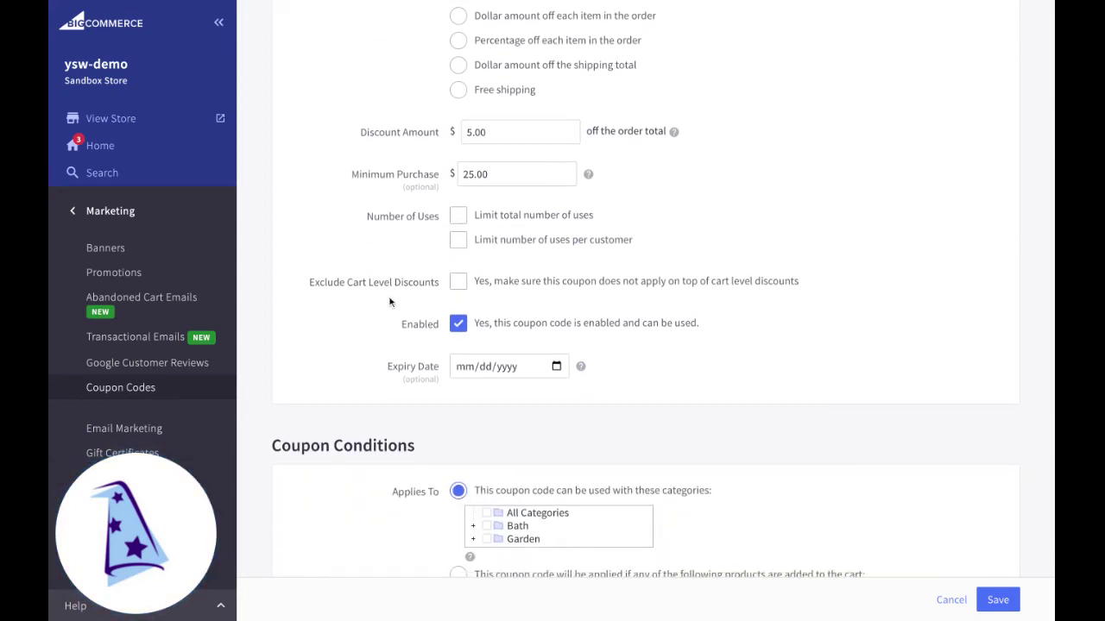
pyautogui.click(459, 282)
pyautogui.scroll(-1, 556, 319)
pyautogui.click(557, 323)
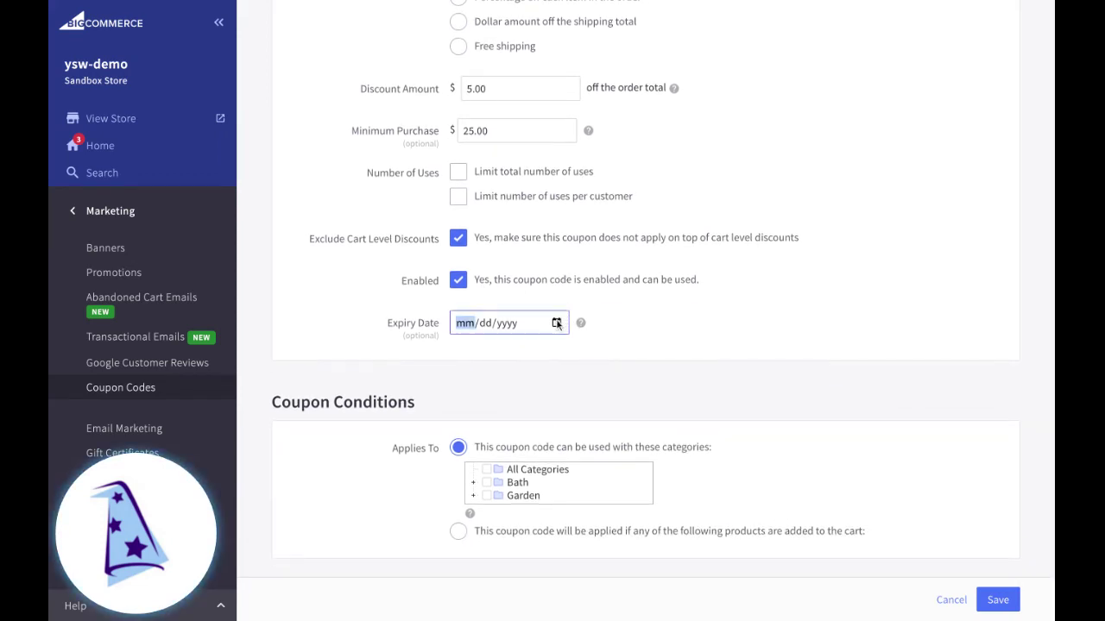
pyautogui.write('04/30/2022')
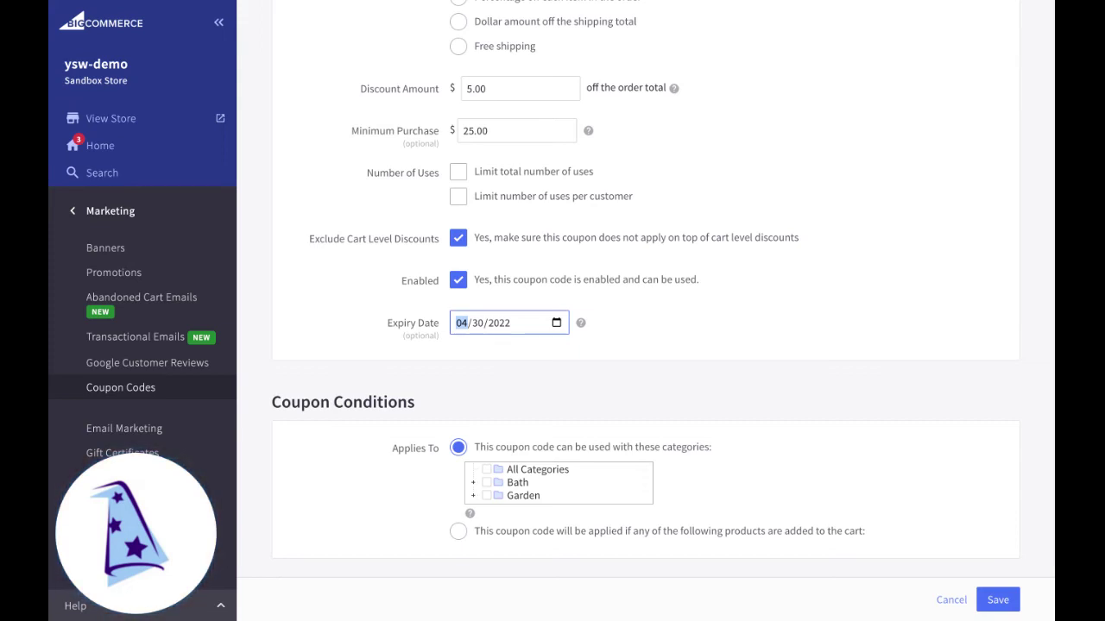
# Step: Try the Bath category as the coupon's condition, and switch the condition to specific products added to the cart
pyautogui.scroll(-2, 646, 310)
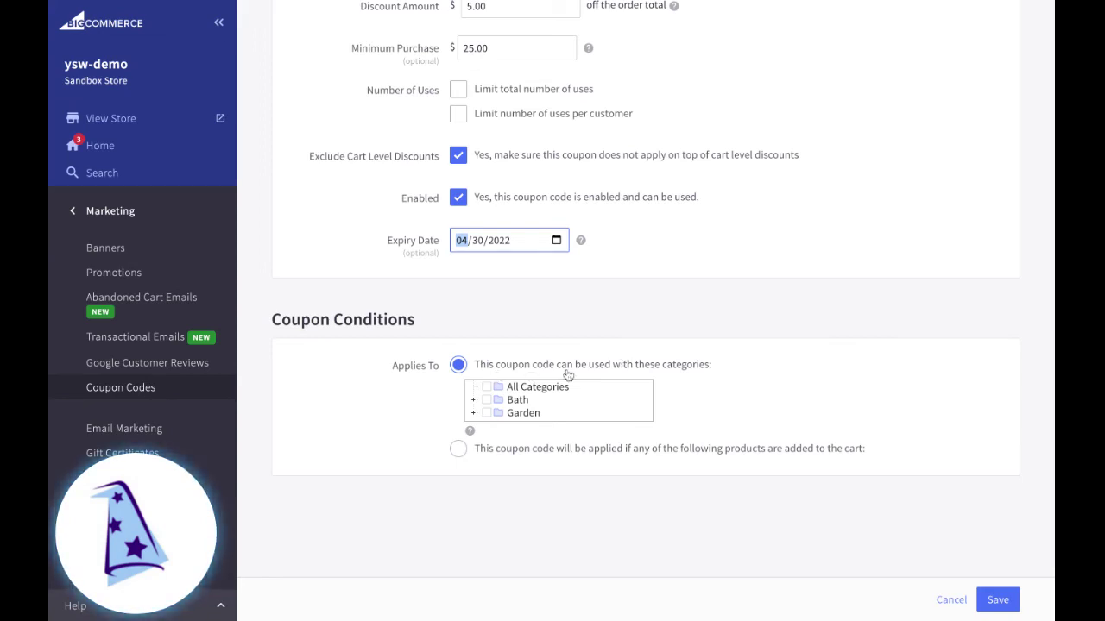
pyautogui.click(487, 389)
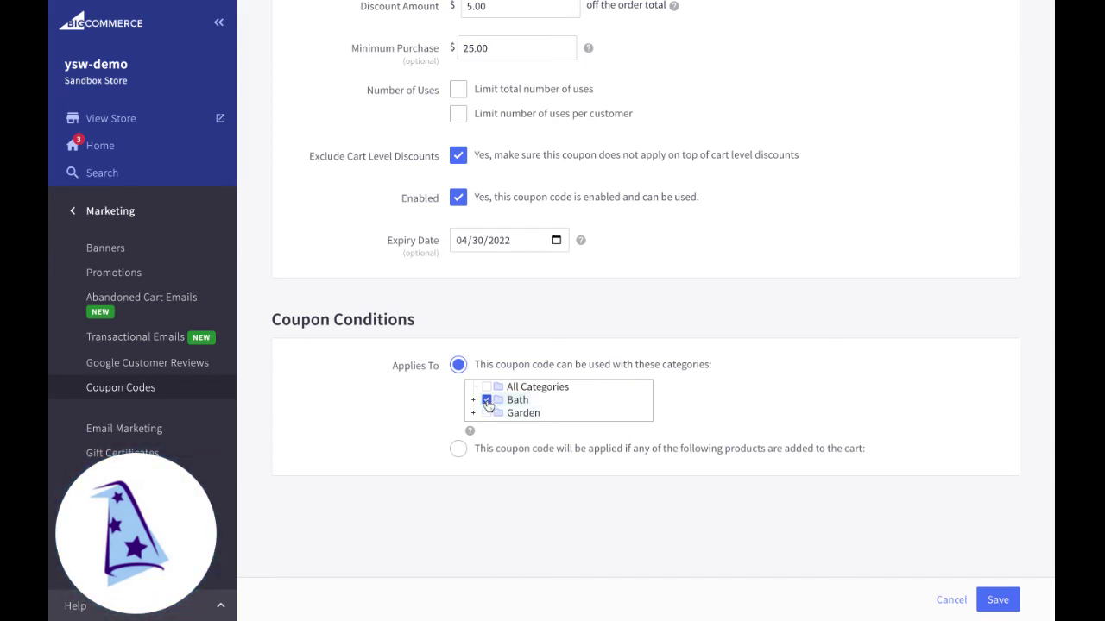
pyautogui.click(486, 401)
pyautogui.click(460, 454)
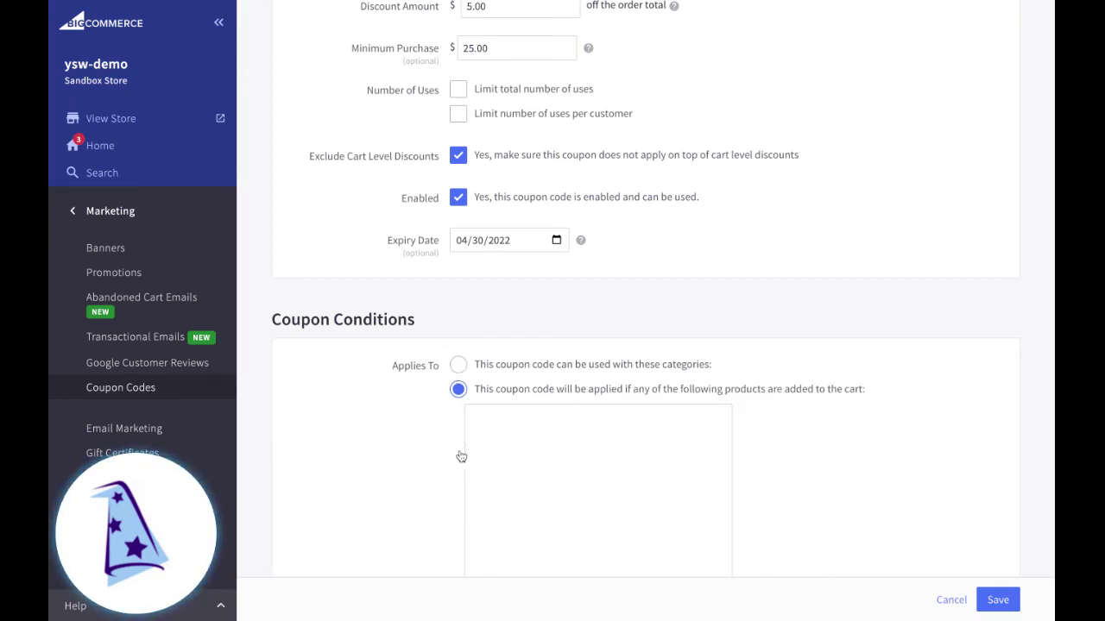
# Step: Try [Sample] Canvas Laundry Cart as the coupon's qualifying product, and switch the condition to All Categories
pyautogui.scroll(-2, 806, 427)
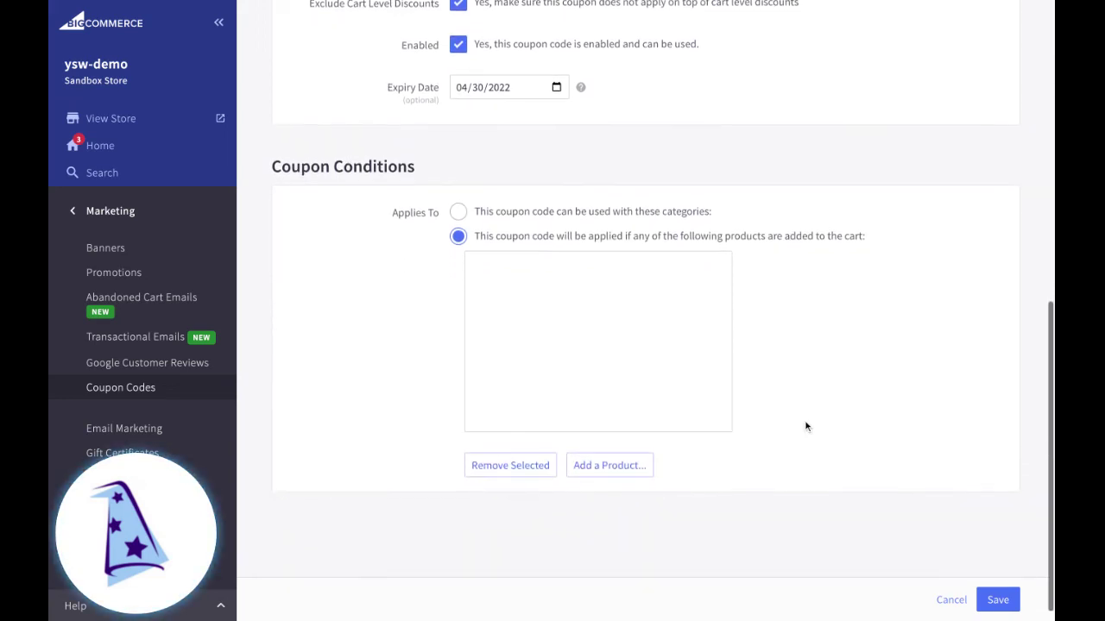
pyautogui.click(604, 473)
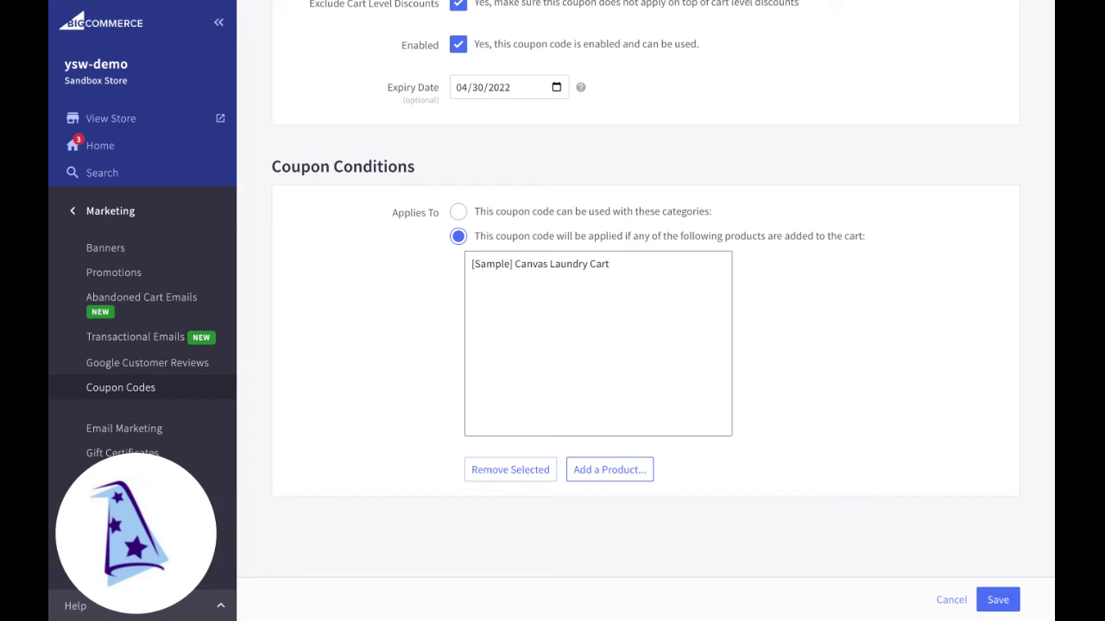
pyautogui.click(458, 211)
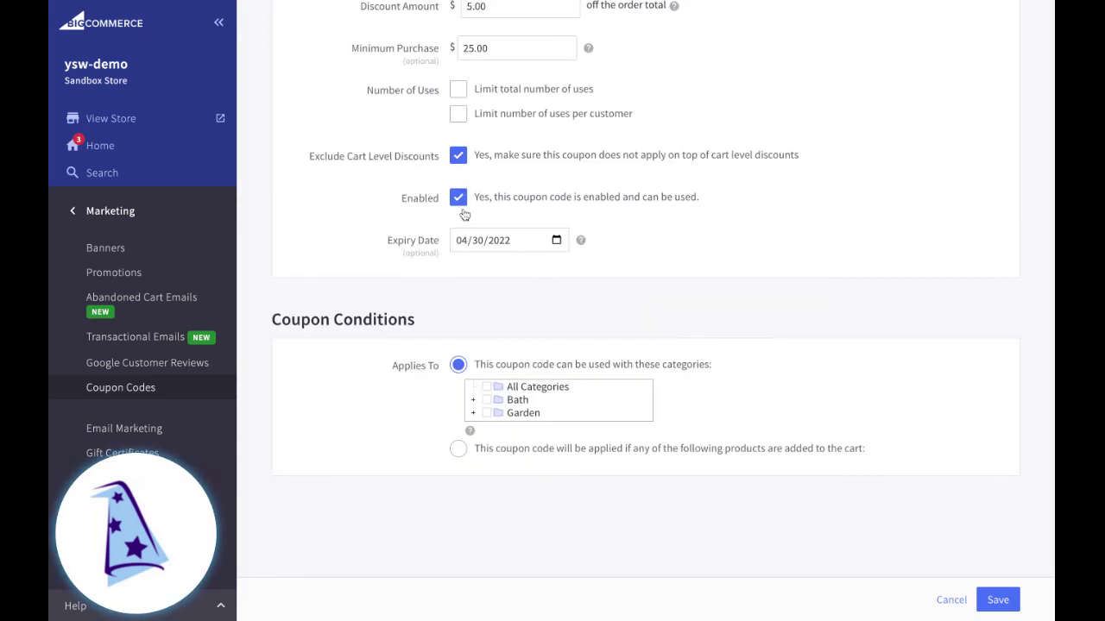
pyautogui.click(487, 388)
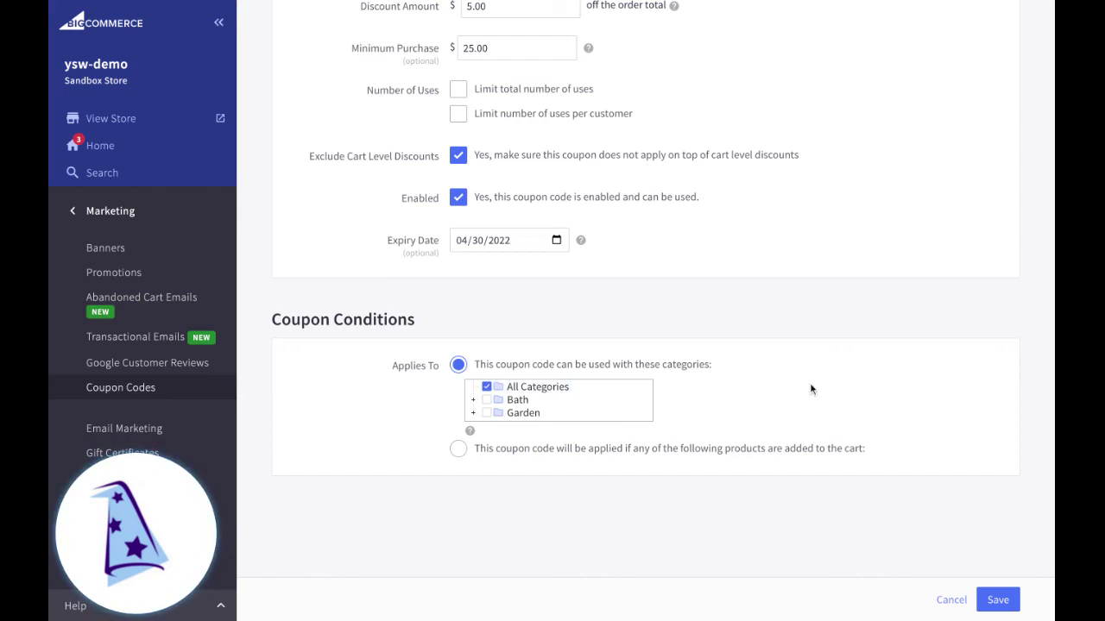
# Step: Try restricting the coupon by shipping address location, limiting its use to one or more countries
pyautogui.scroll(5, 809, 387)
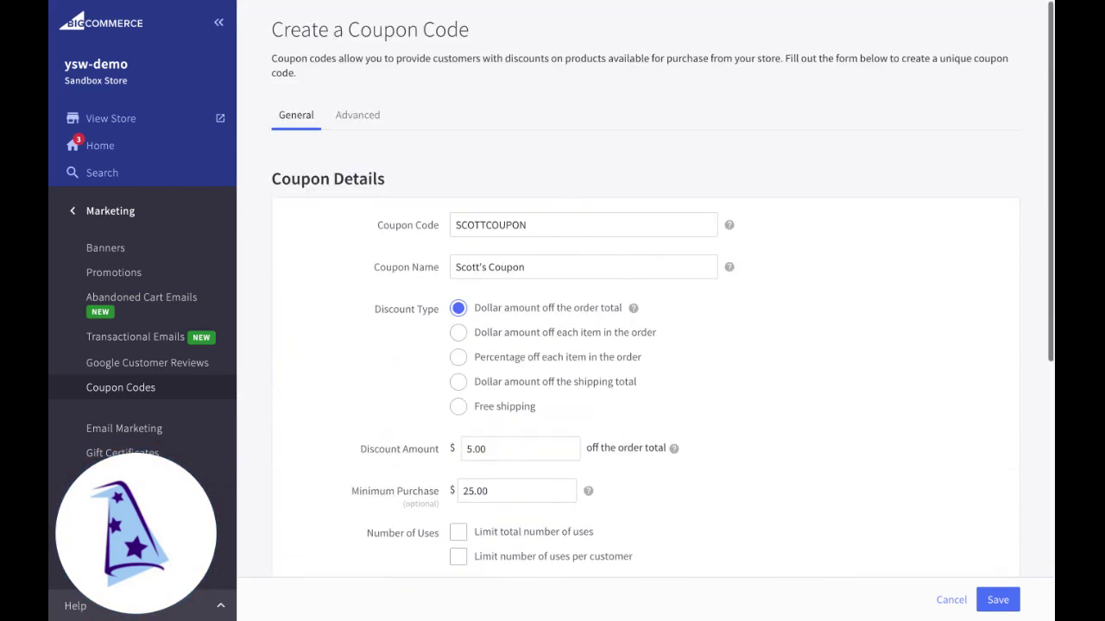
pyautogui.click(359, 117)
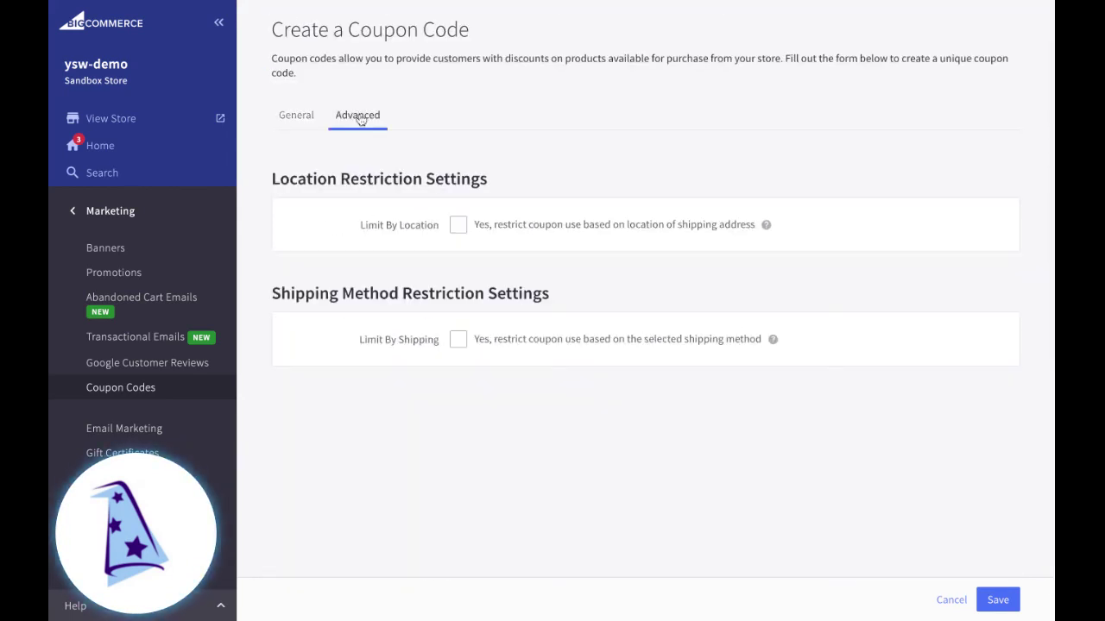
pyautogui.click(458, 224)
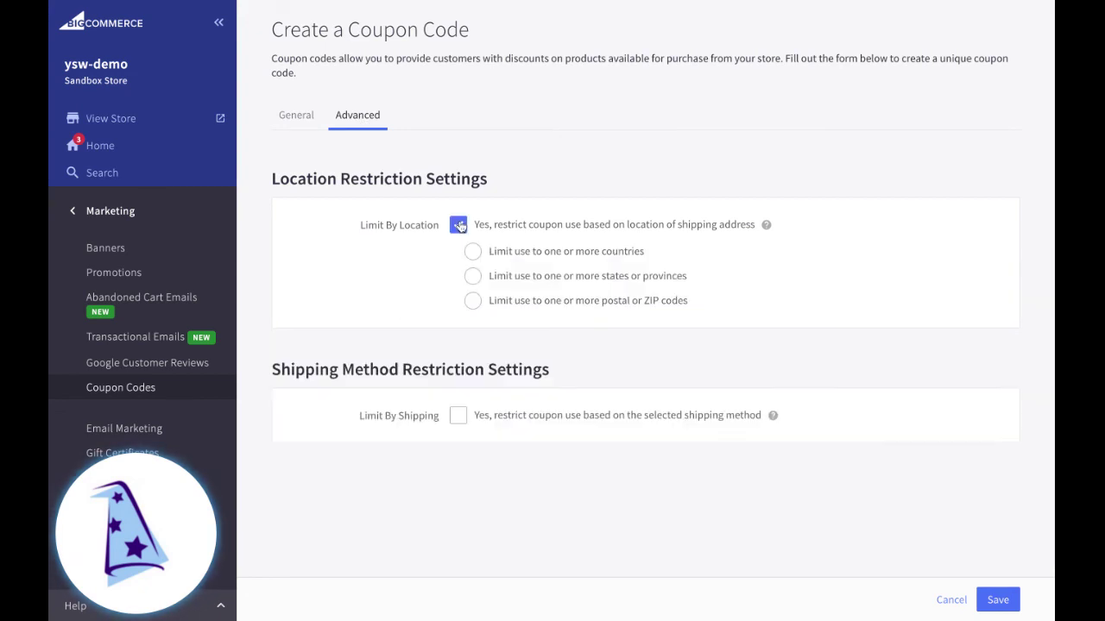
pyautogui.click(524, 251)
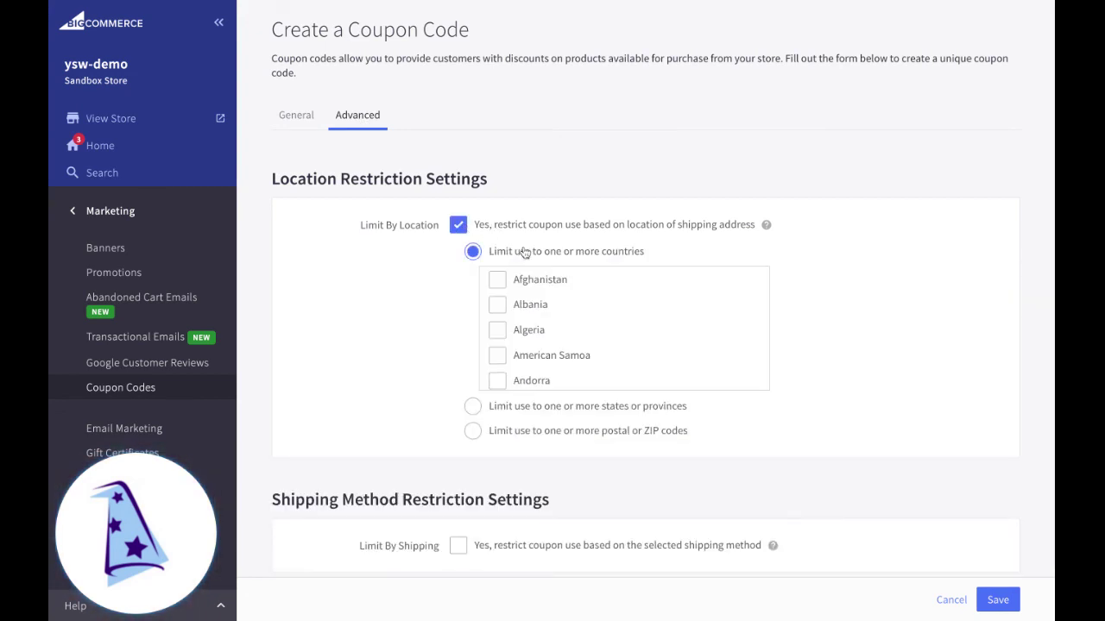
# Step: Try limiting coupon use to states or provinces and to postal or ZIP codes, and remove the location restriction
pyautogui.click(507, 407)
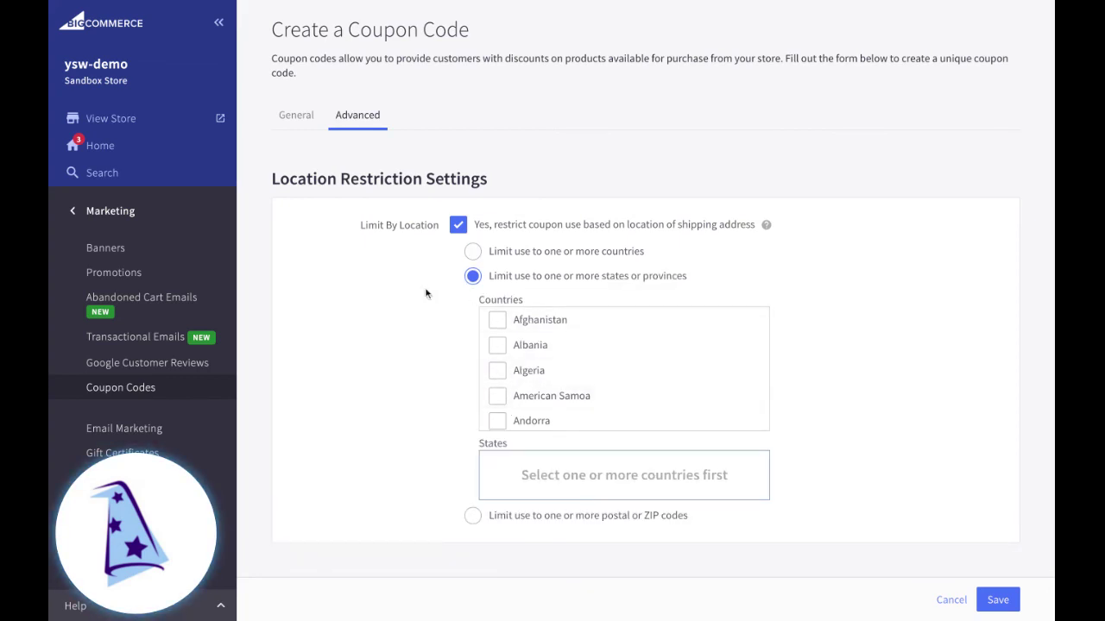
pyautogui.scroll(-8, 572, 343)
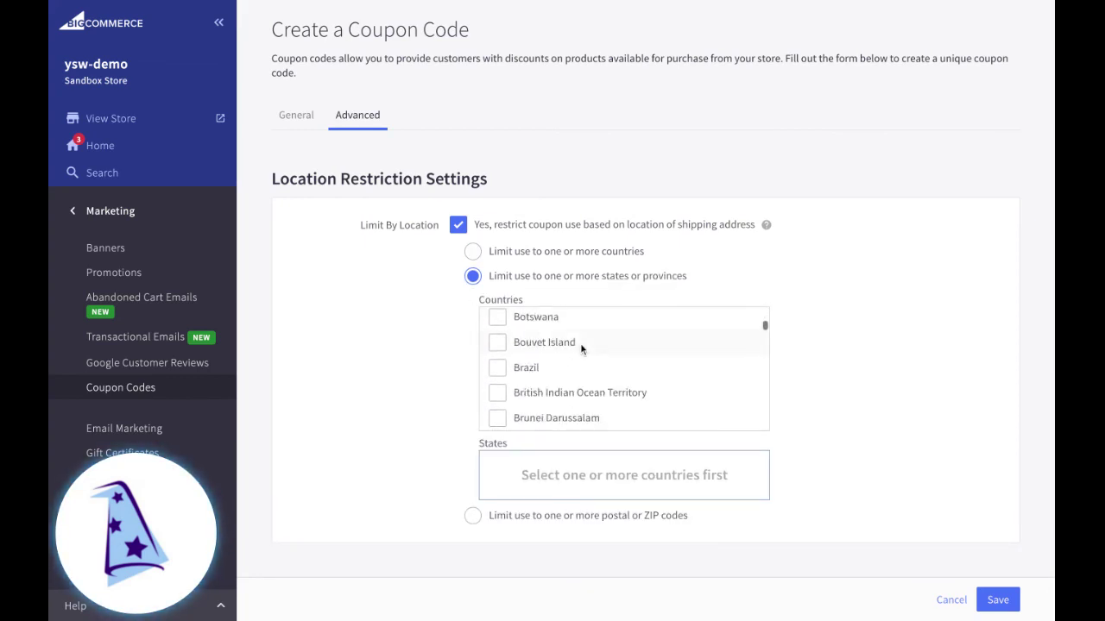
pyautogui.scroll(-15, 581, 348)
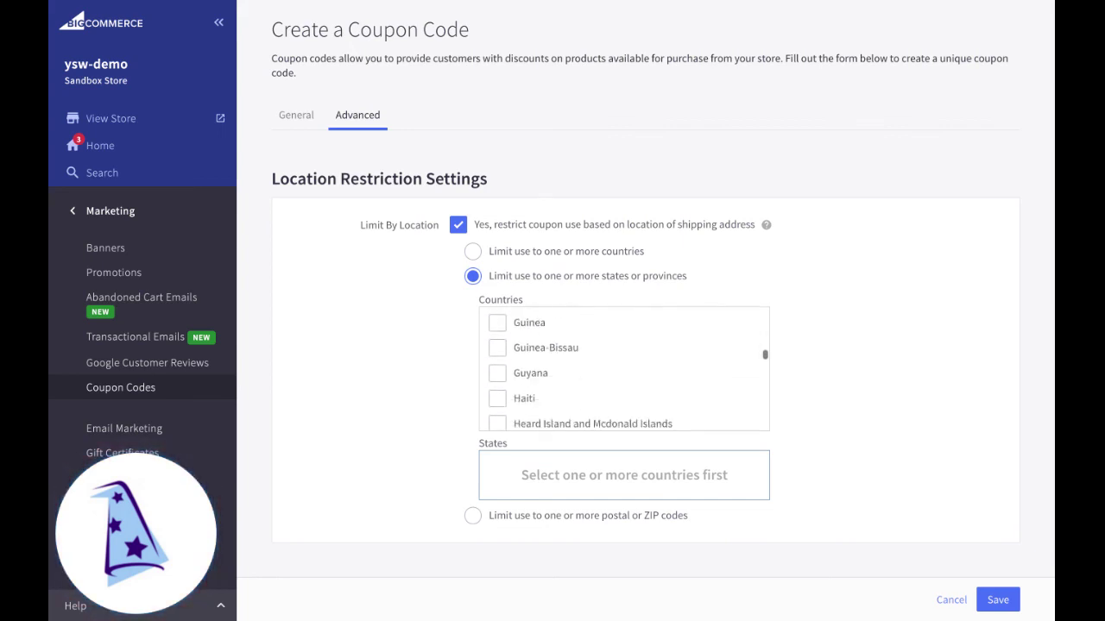
pyautogui.scroll(-20, 624, 368)
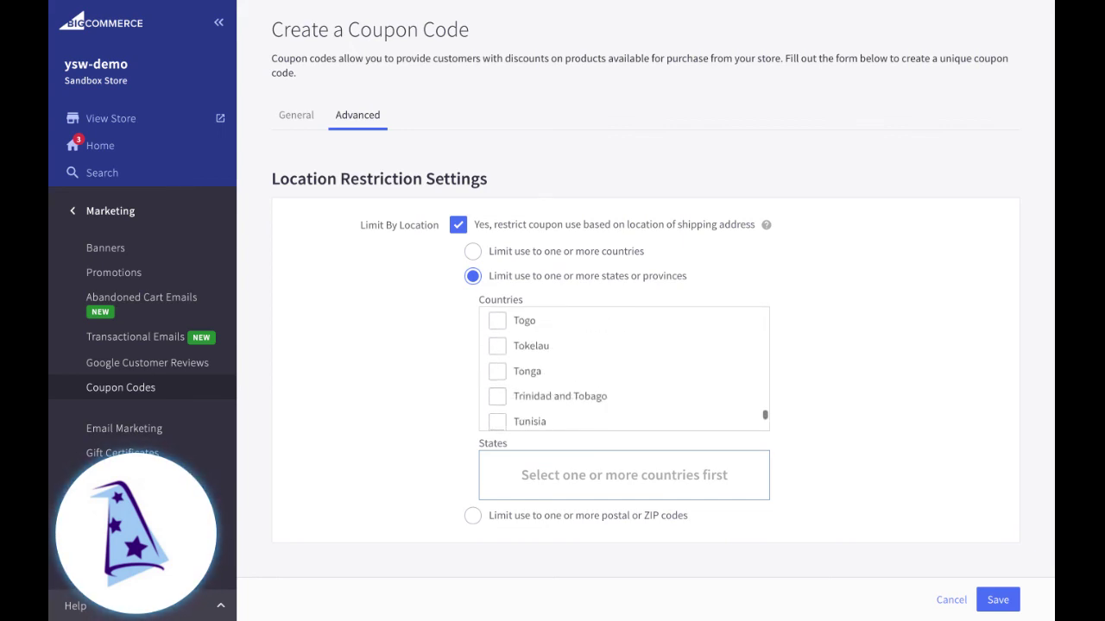
pyautogui.scroll(-5, 623, 368)
pyautogui.scroll(-1, 441, 317)
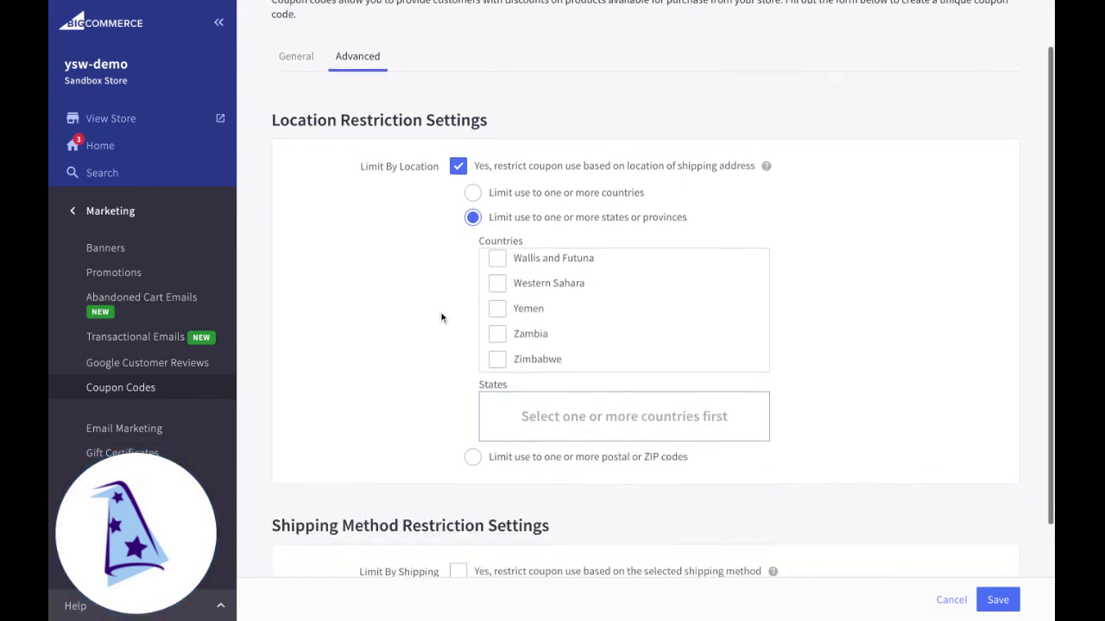
pyautogui.scroll(-1, 441, 317)
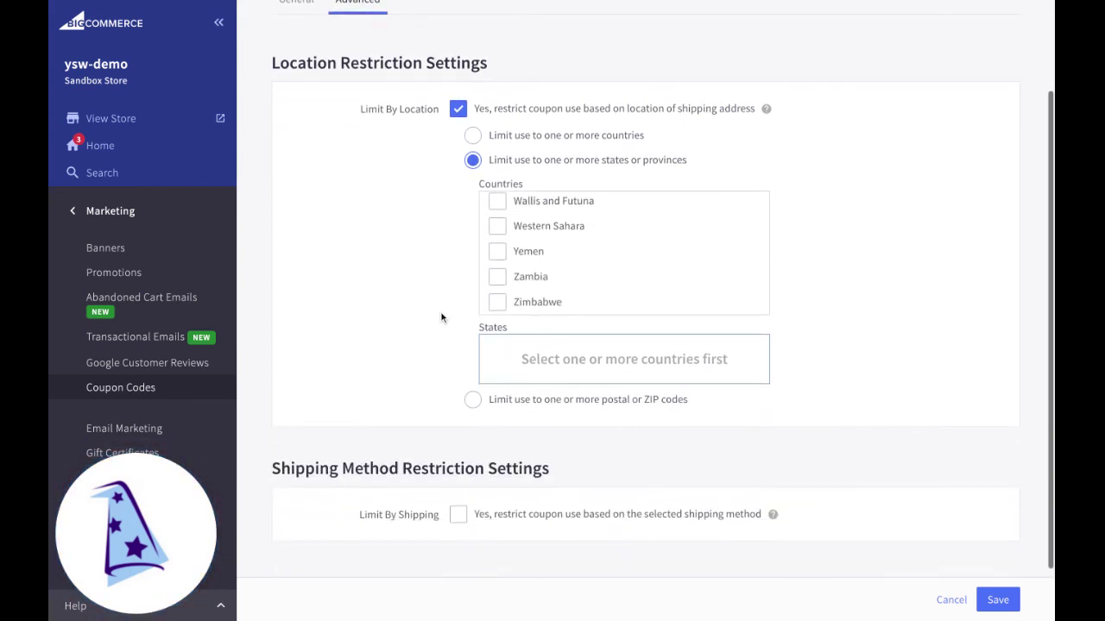
pyautogui.click(473, 402)
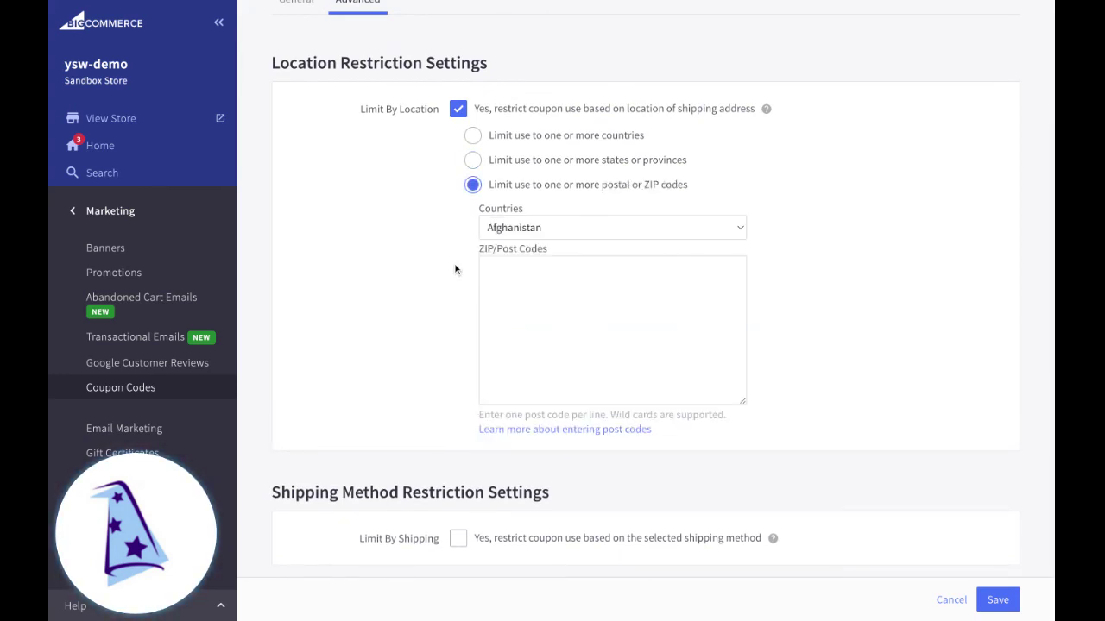
pyautogui.click(457, 109)
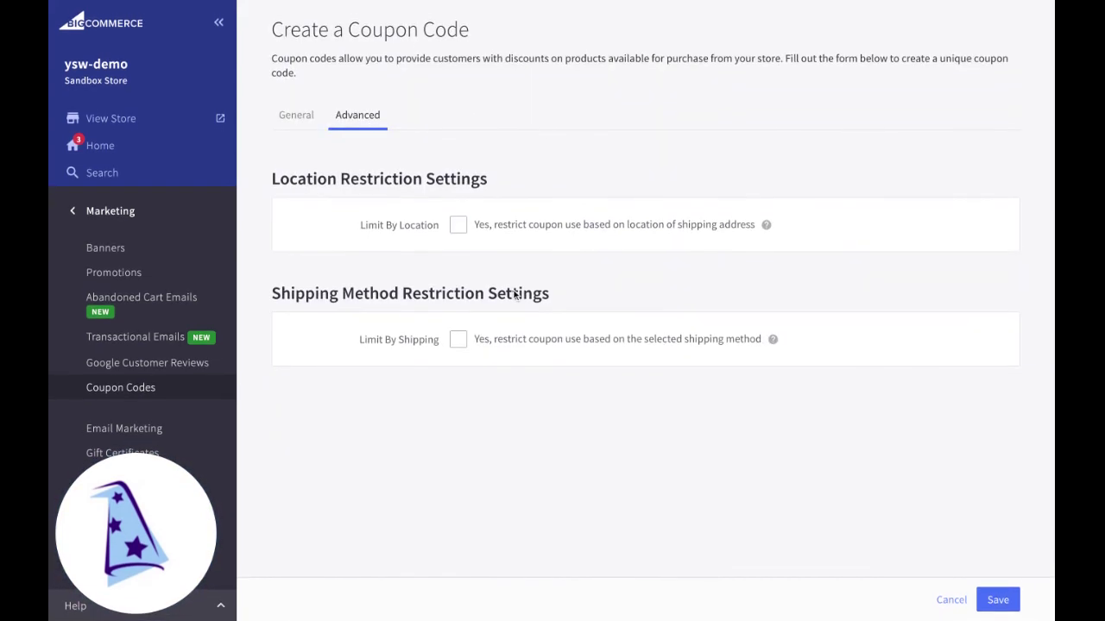
# Step: Try restricting the coupon by the selected shipping method, and remove that restriction again
pyautogui.click(458, 341)
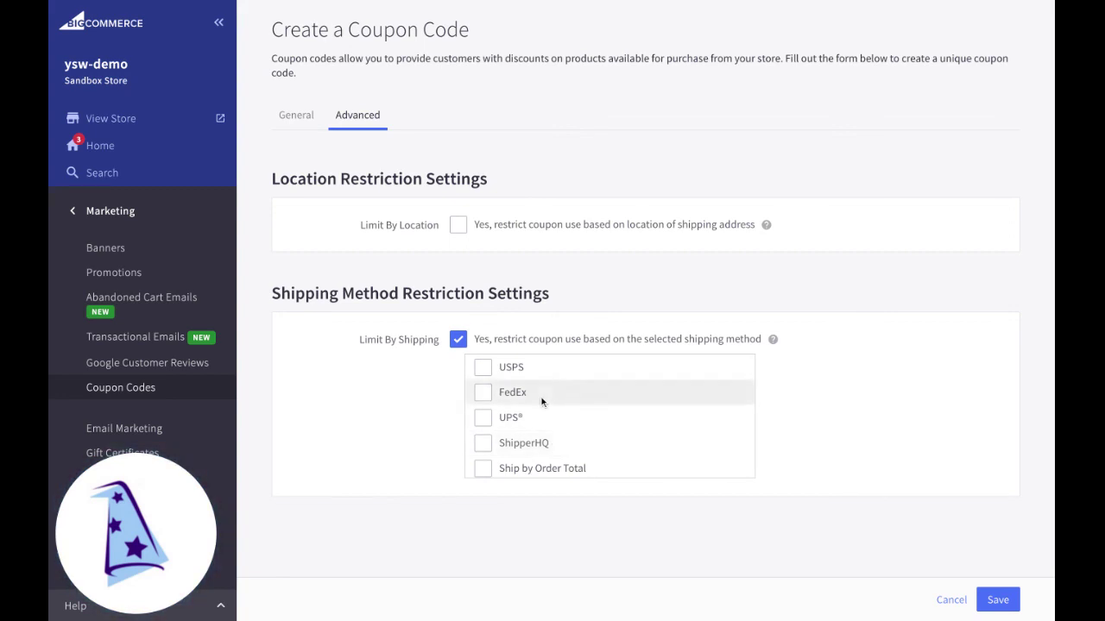
pyautogui.click(458, 345)
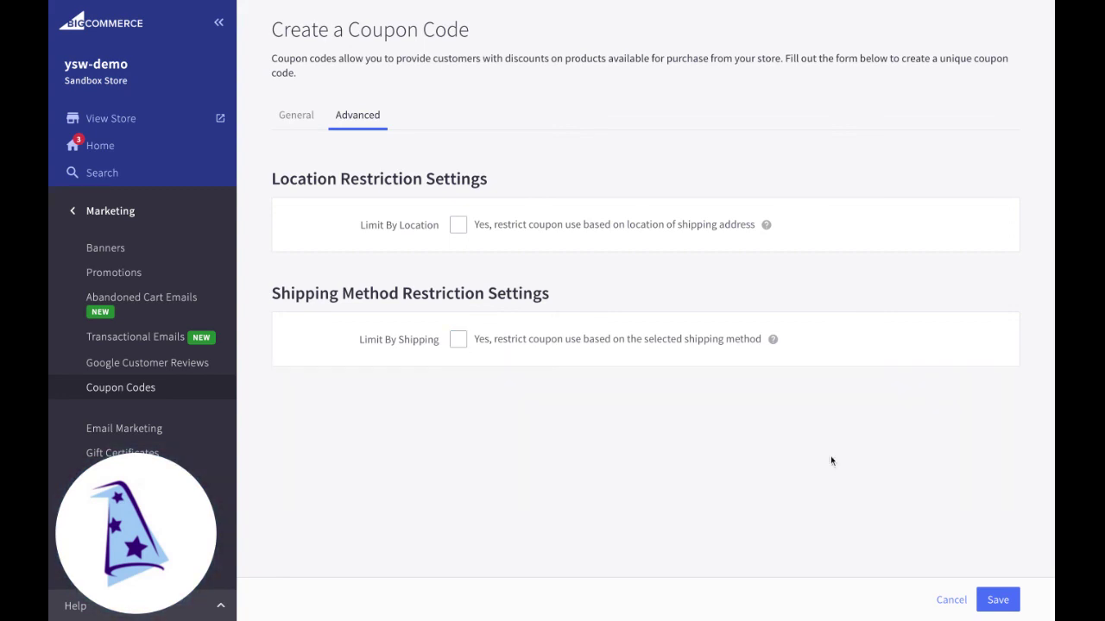
# Step: Save the new coupon code and show the actions available for it in the coupon list
pyautogui.click(997, 602)
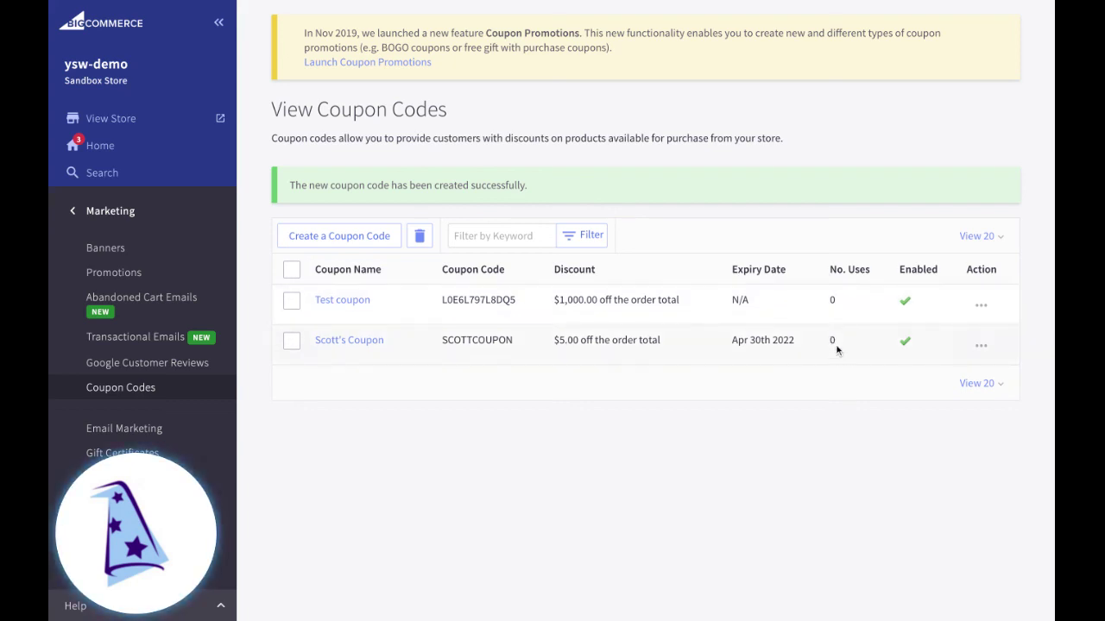
pyautogui.click(983, 346)
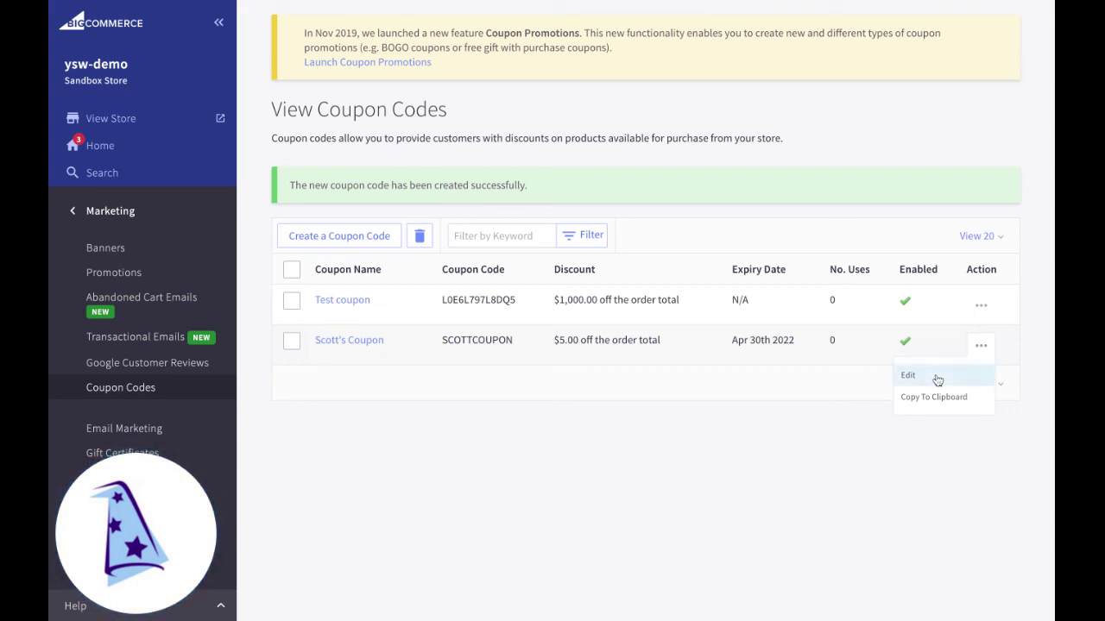